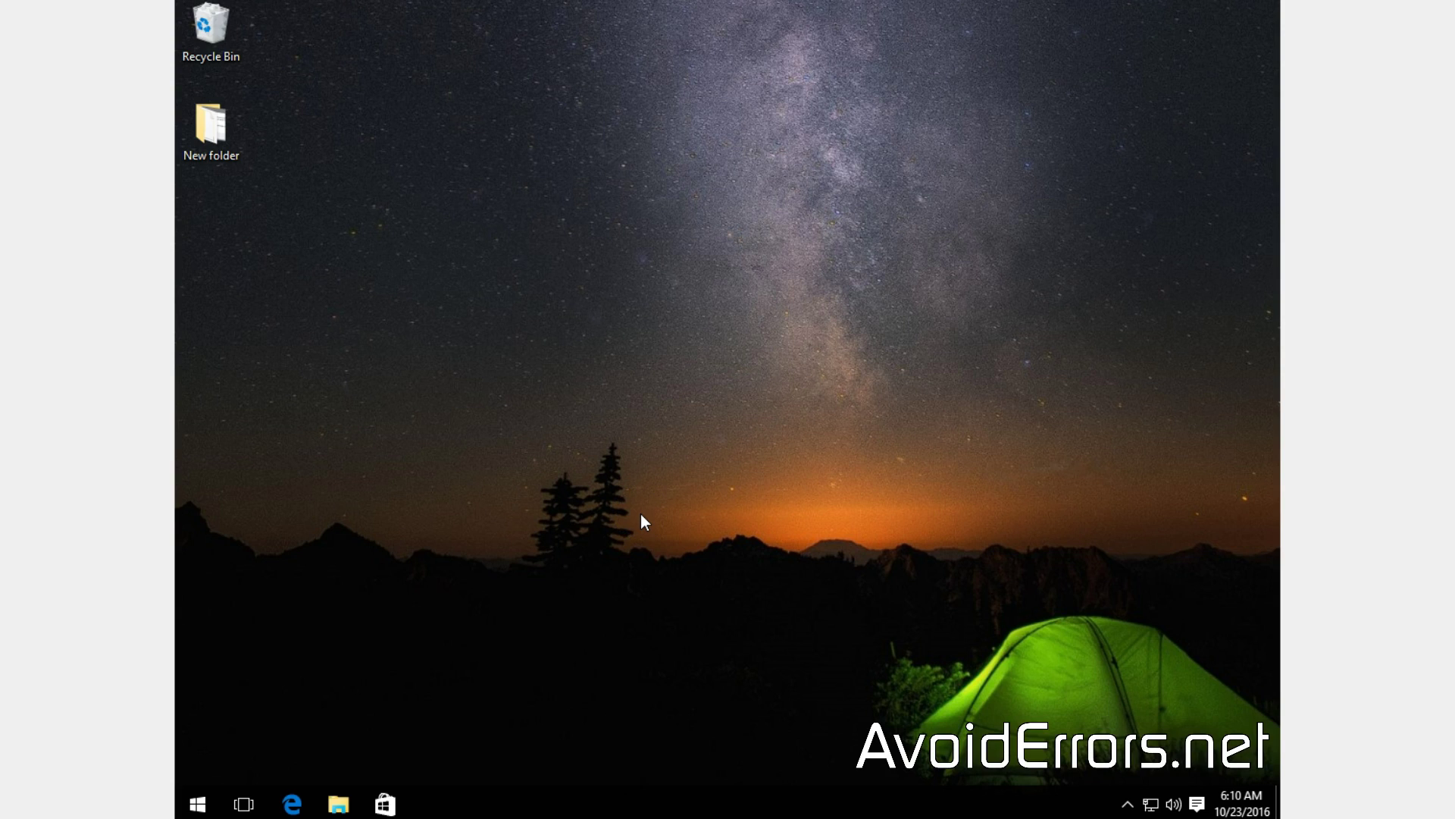
- Run gpedit.msc and dismiss the Administrative Templates Geolocation namespace error
{"action": "key", "text": "super+r"}
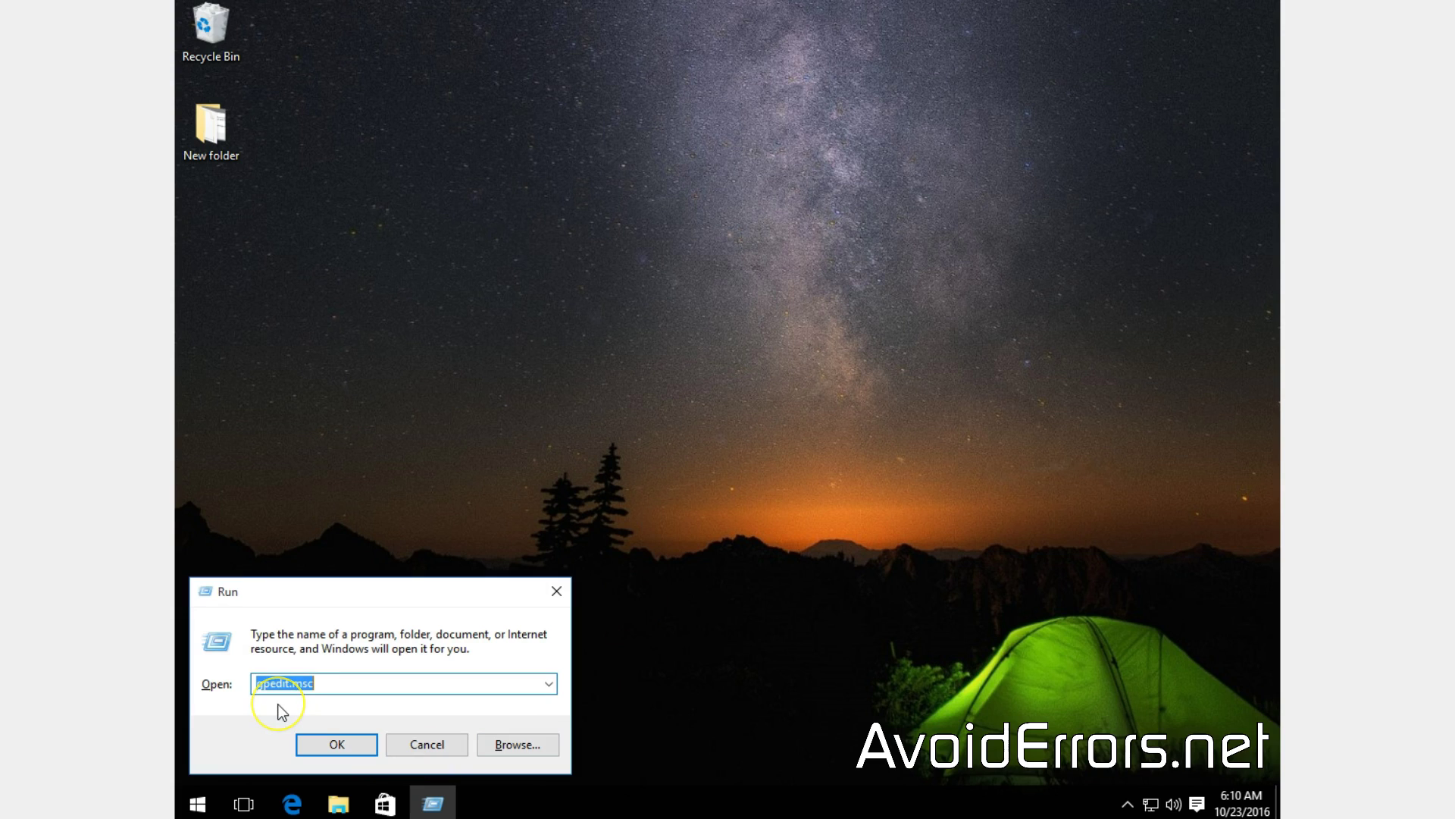
{"action": "left_click", "coordinate": [311, 745]}
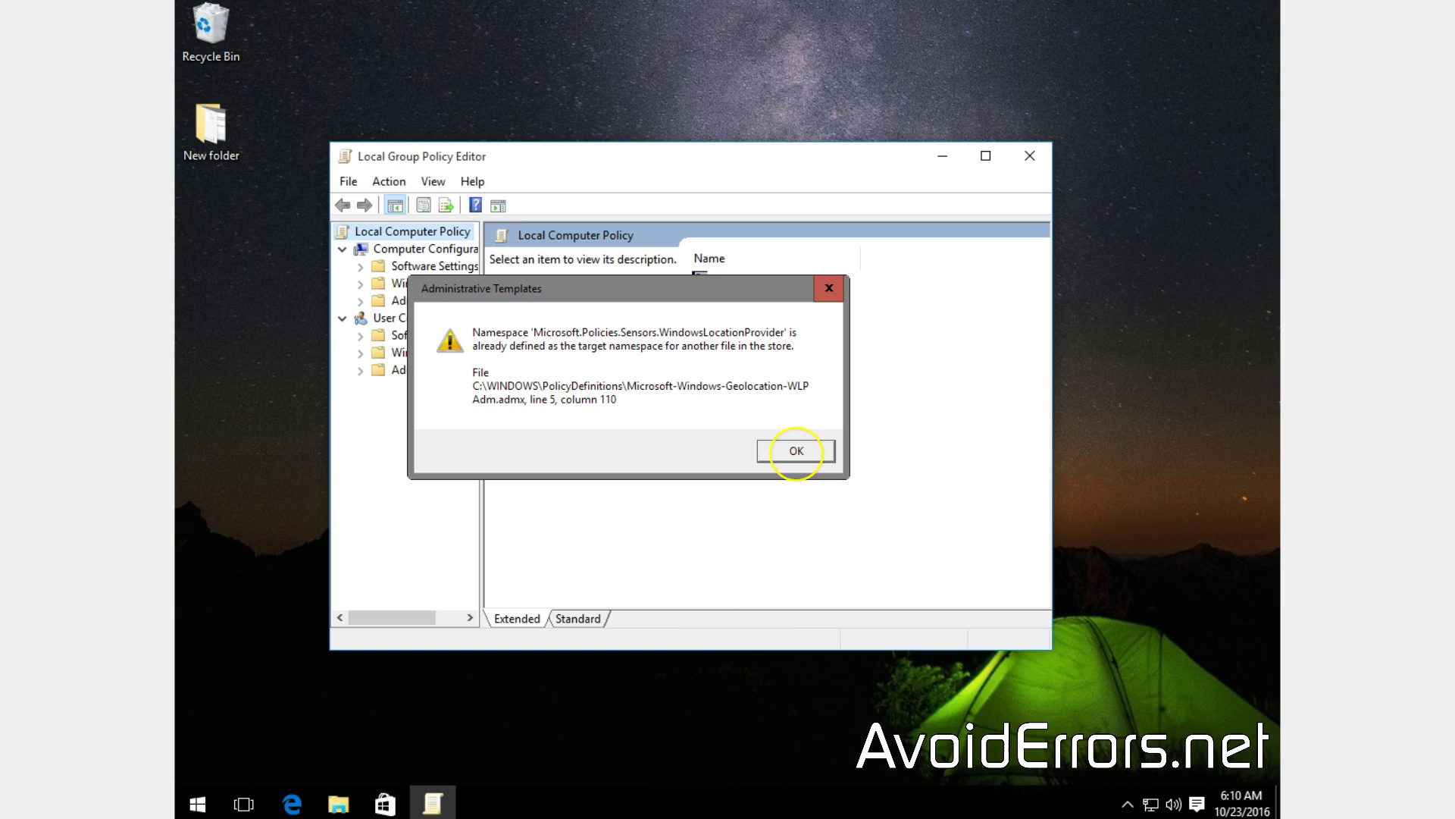
{"action": "left_click", "coordinate": [796, 450]}
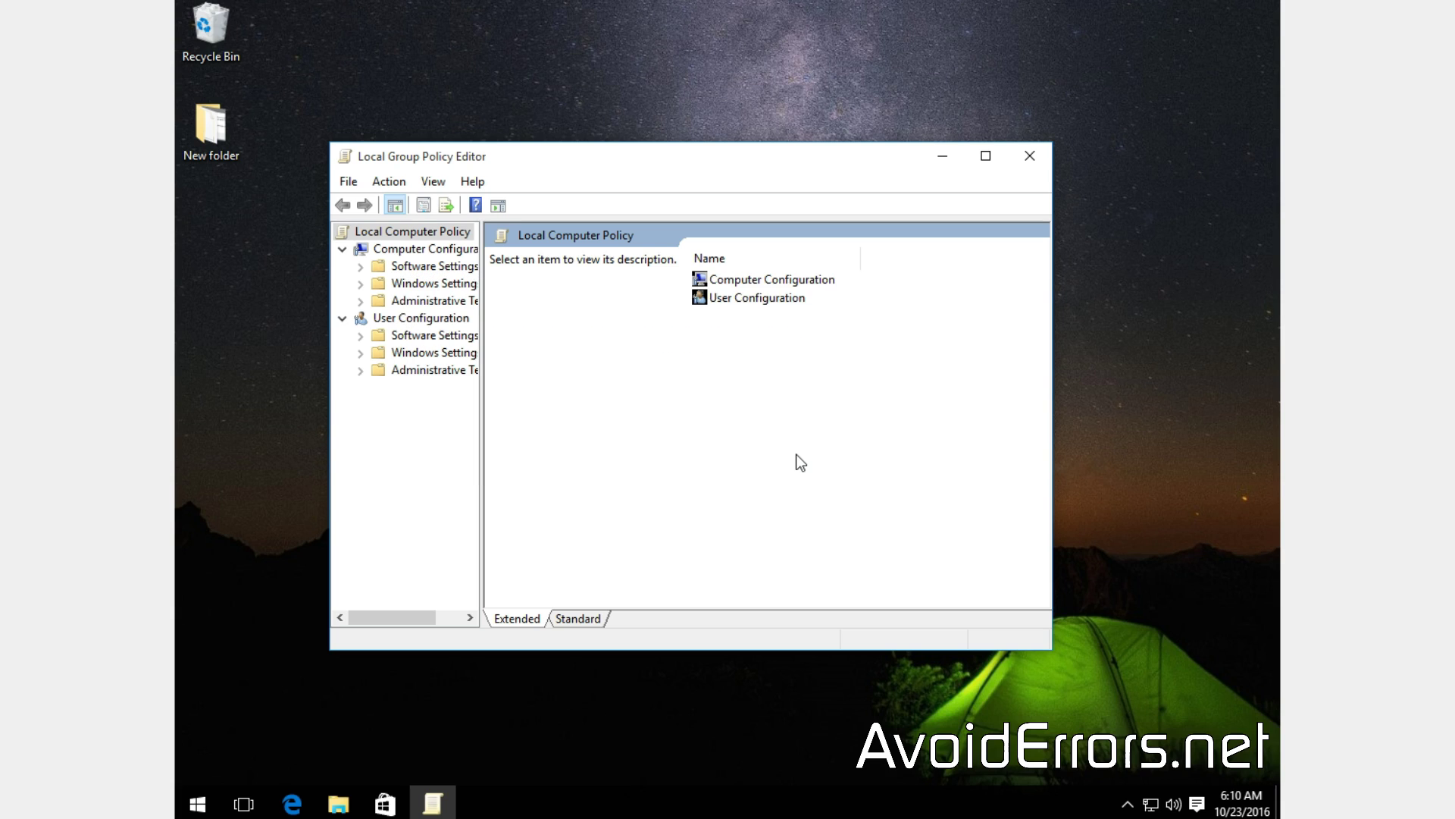
- Close gpedit and bring up support article 3077013 in Edge at Method 2
{"action": "left_click", "coordinate": [1030, 157]}
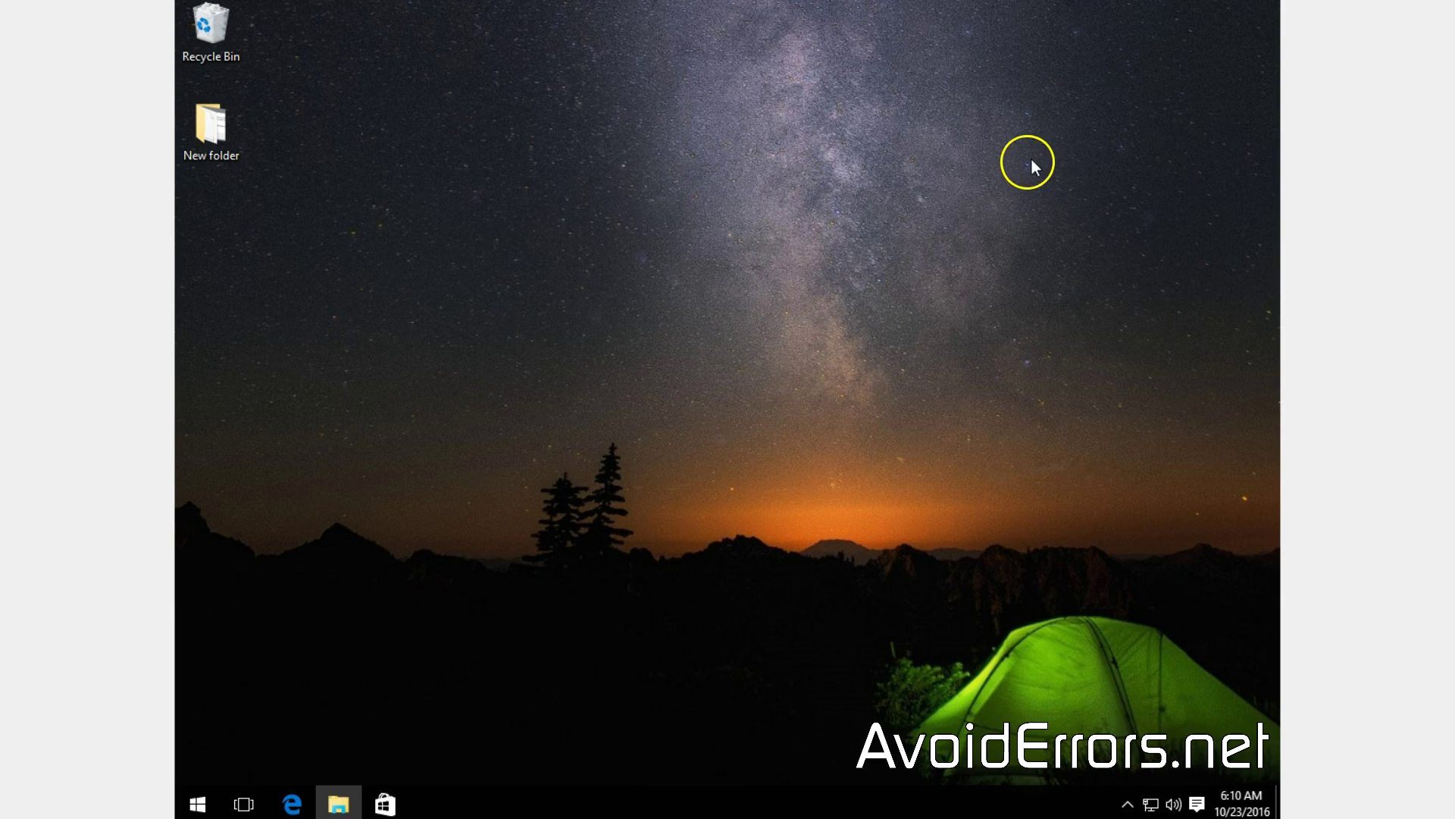
{"action": "left_click", "coordinate": [292, 803]}
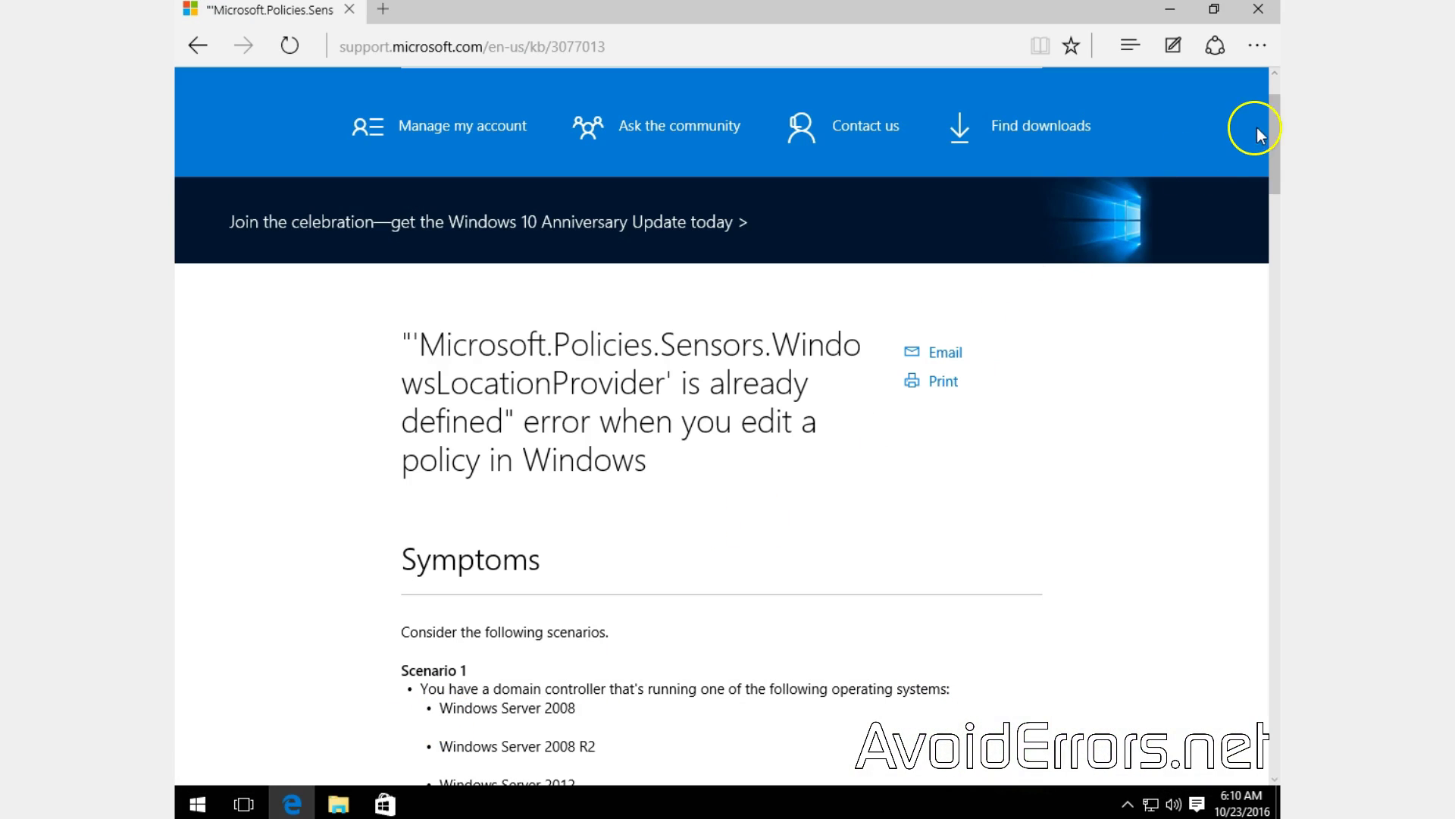
{"action": "left_click_drag", "start_coordinate": [1274, 128], "coordinate": [1238, 485]}
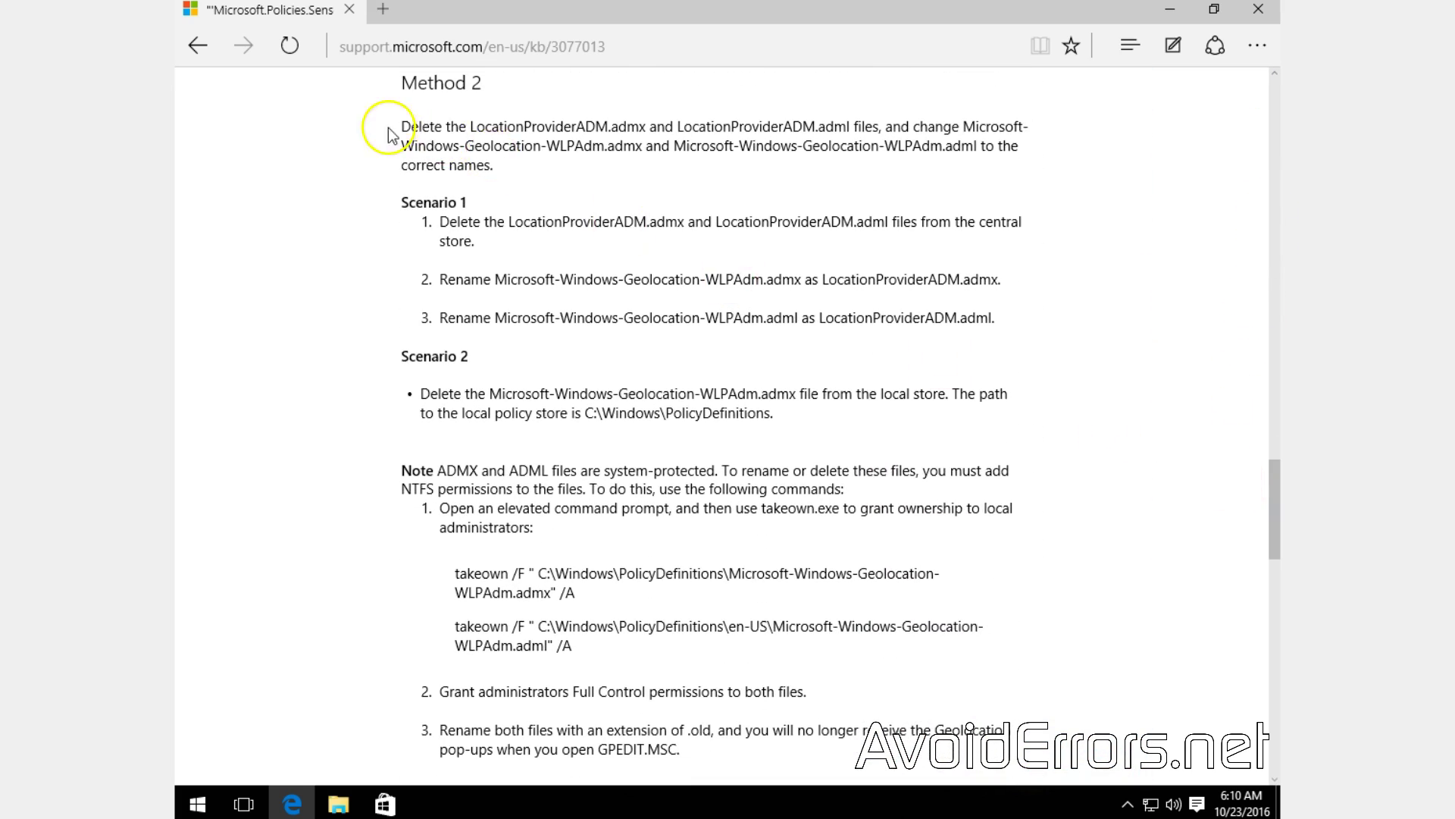
{"action": "left_click_drag", "start_coordinate": [399, 127], "coordinate": [635, 128]}
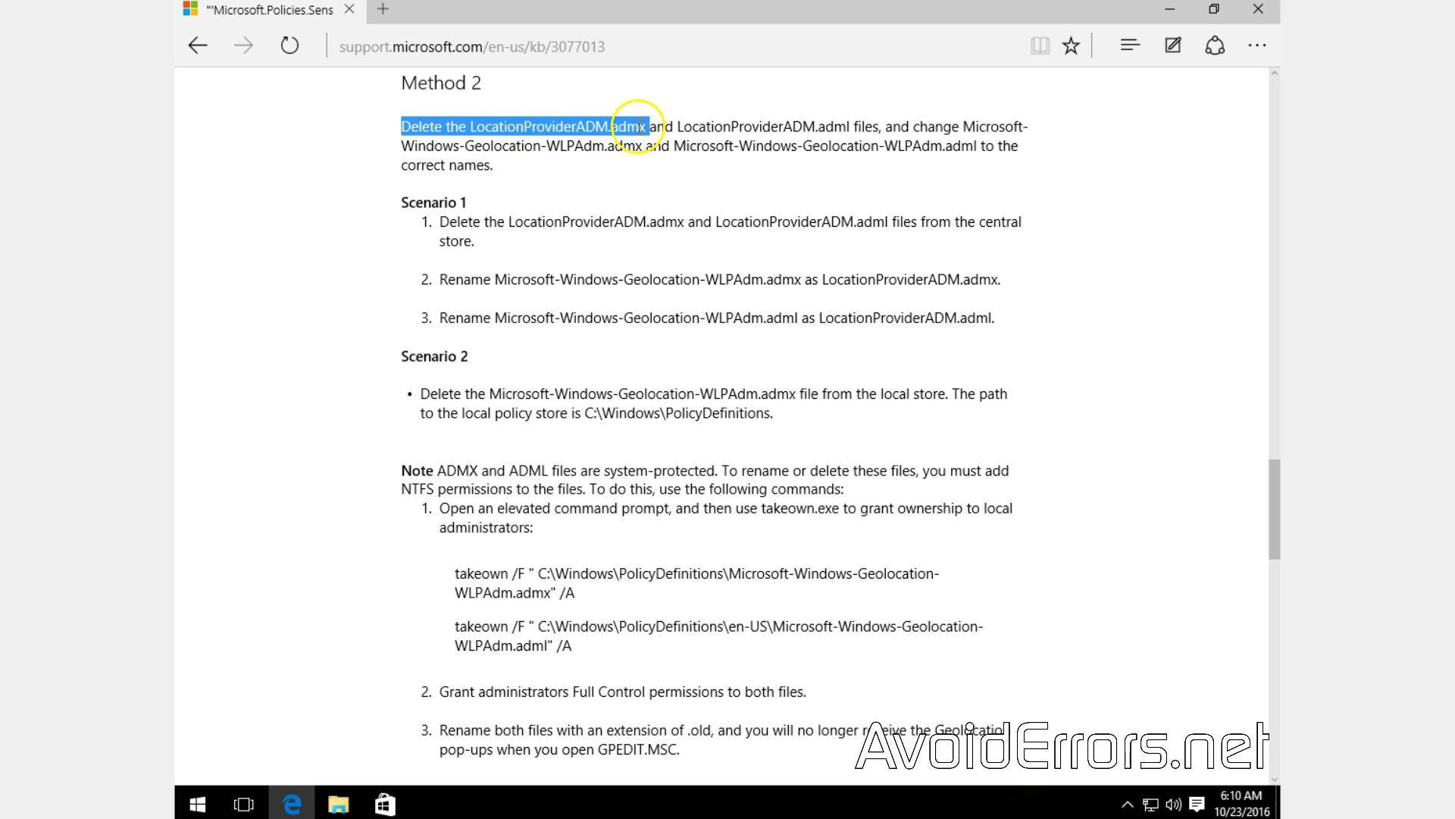
{"action": "left_click", "coordinate": [620, 185]}
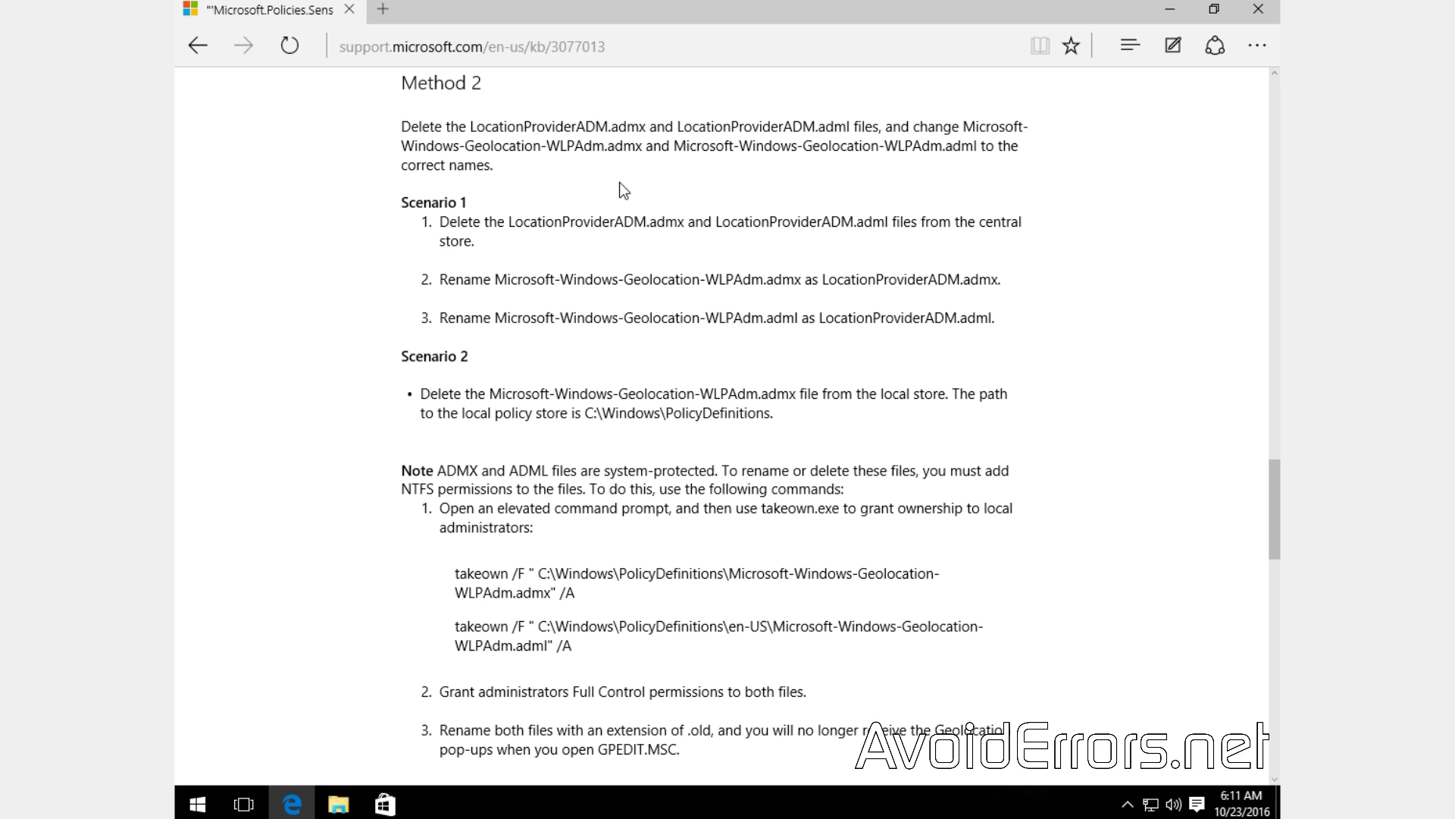
- Open Command Prompt (Admin) from the Win+X menu and accept the UAC prompt
{"action": "right_click", "coordinate": [193, 809]}
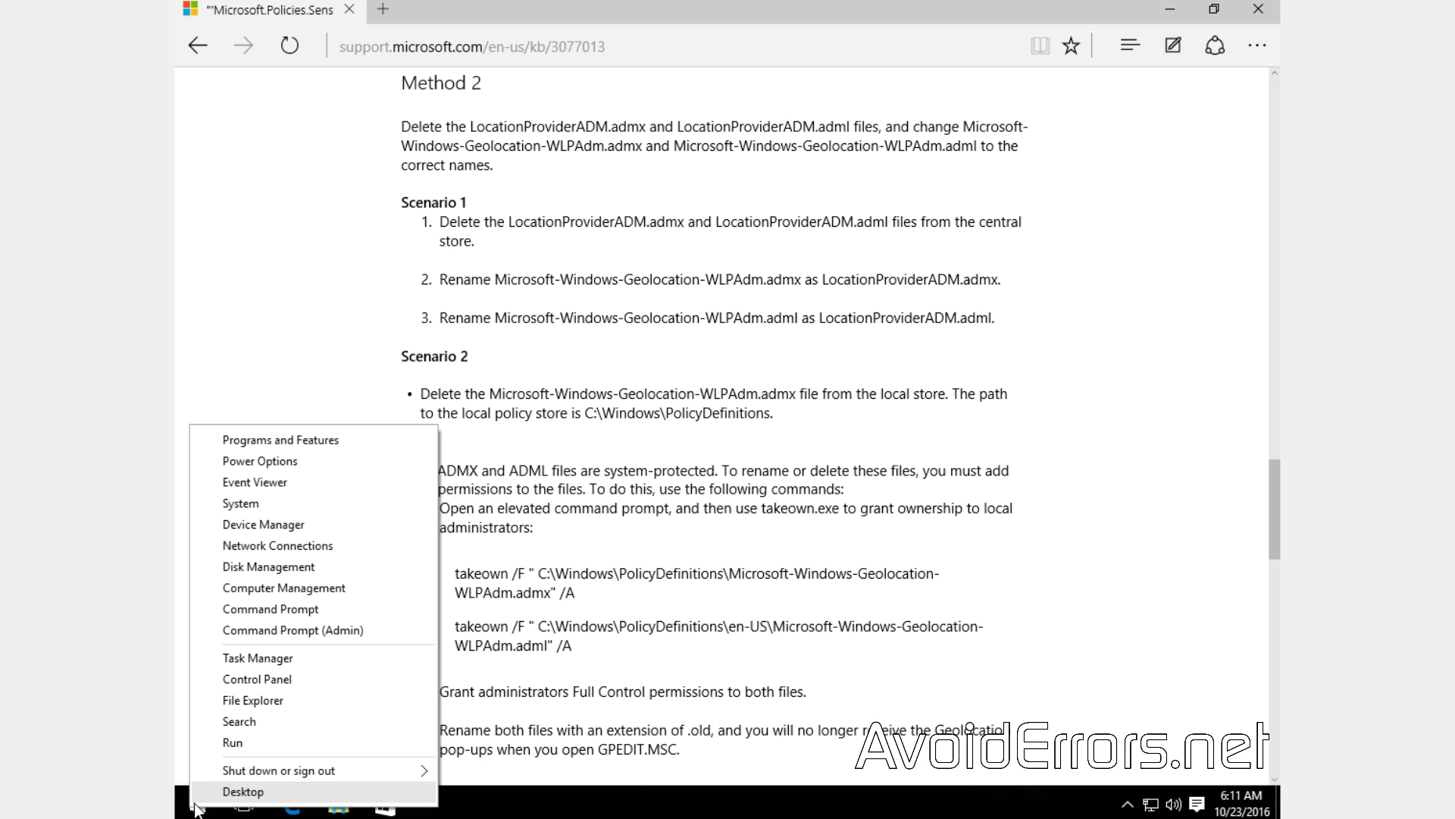
{"action": "left_click", "coordinate": [240, 635]}
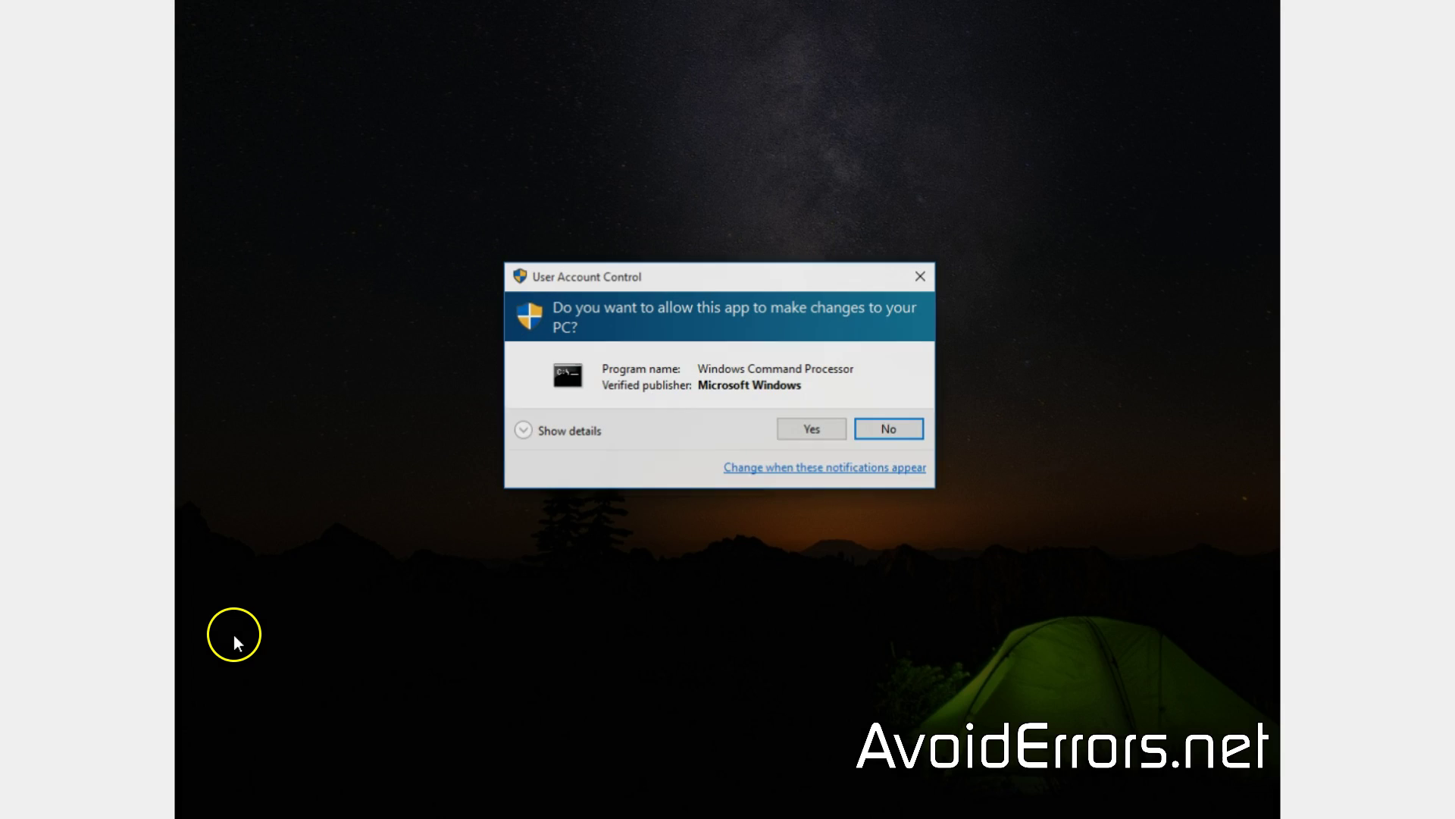
{"action": "left_click", "coordinate": [793, 430]}
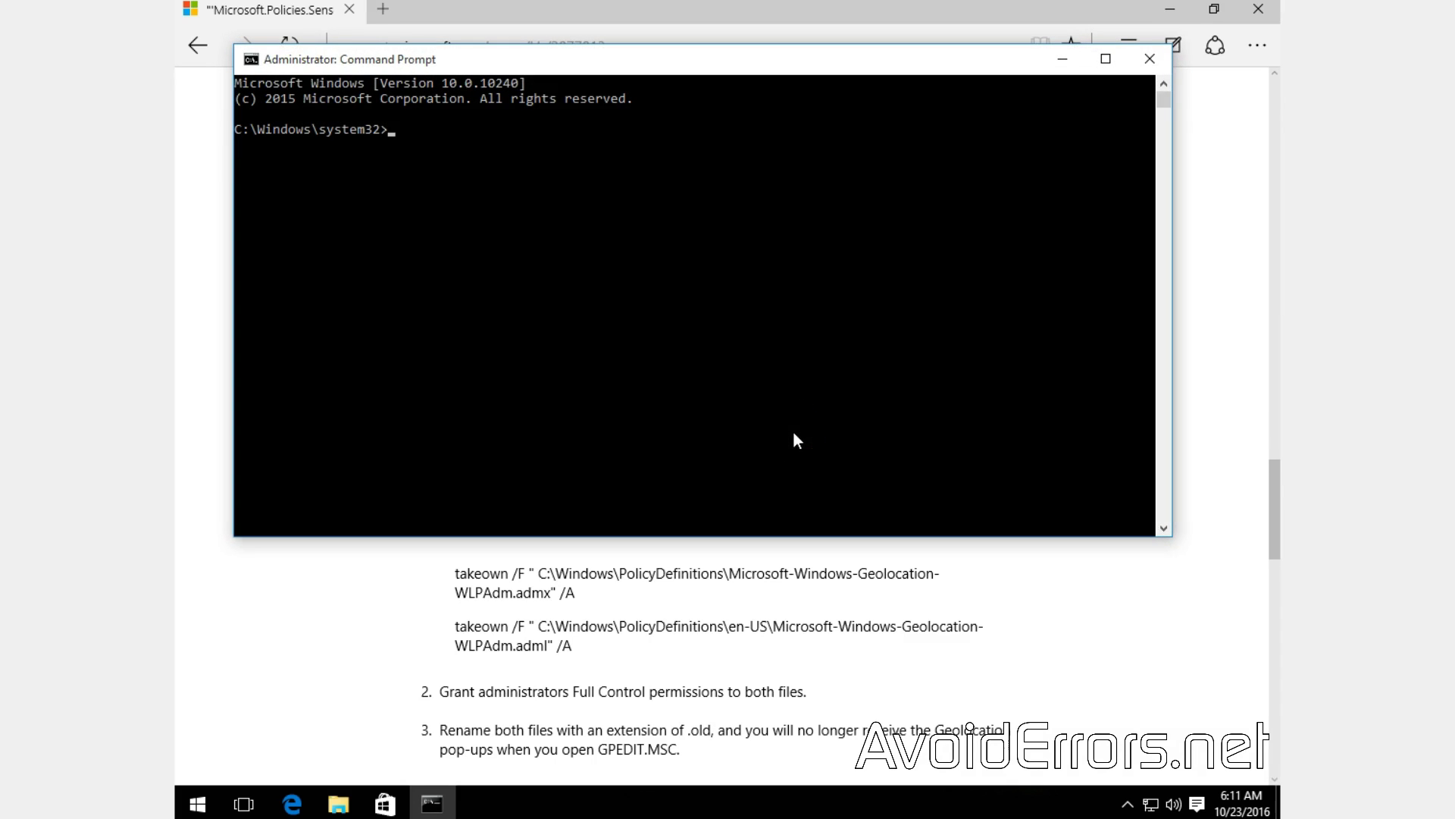
- Copy the first takeown command from the article and run it for the .admx file
{"action": "left_click", "coordinate": [457, 574]}
{"action": "left_click_drag", "start_coordinate": [576, 593], "coordinate": [454, 574]}
{"action": "right_click", "coordinate": [475, 571]}
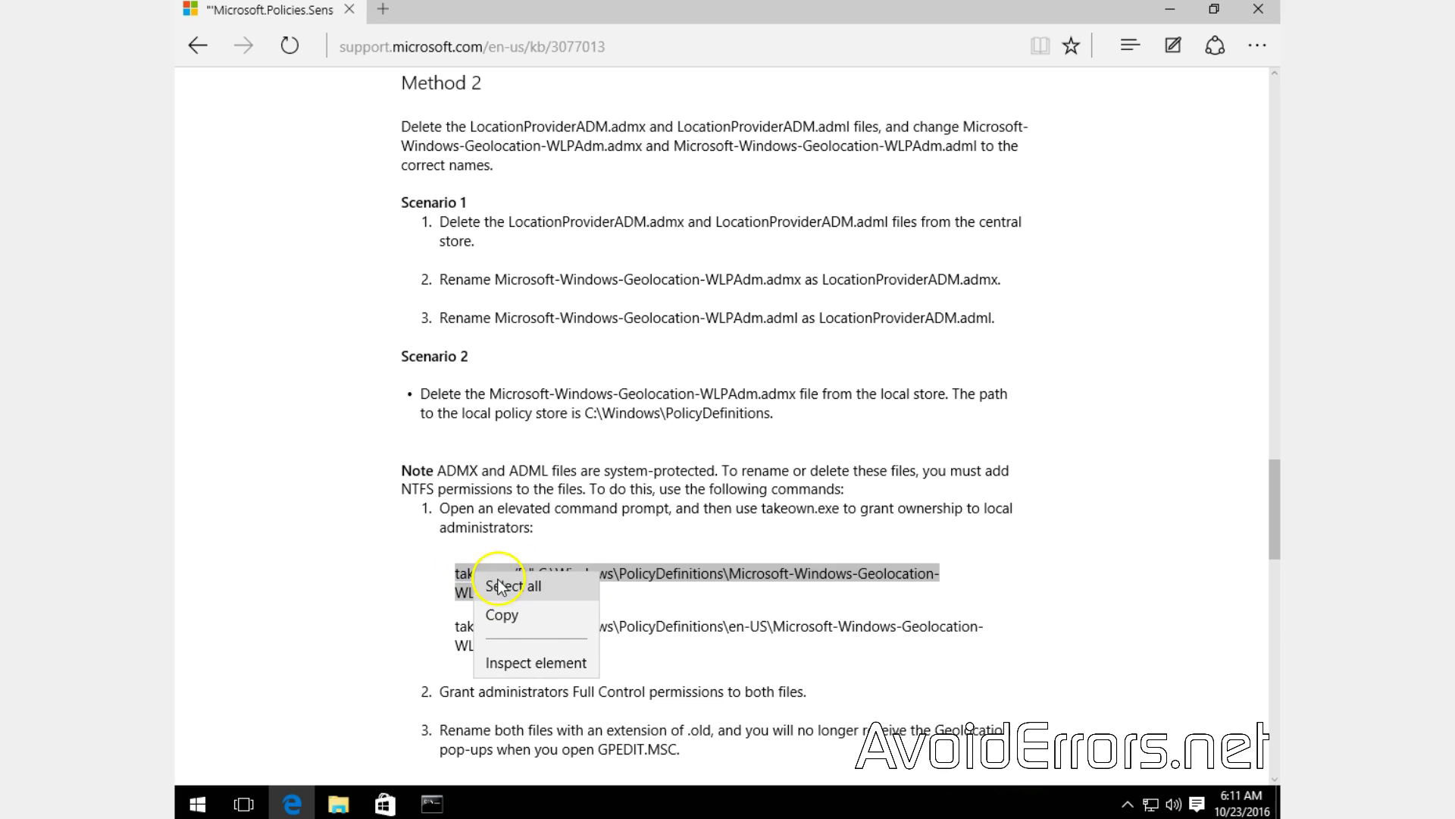
{"action": "left_click", "coordinate": [500, 615]}
{"action": "left_click", "coordinate": [431, 805]}
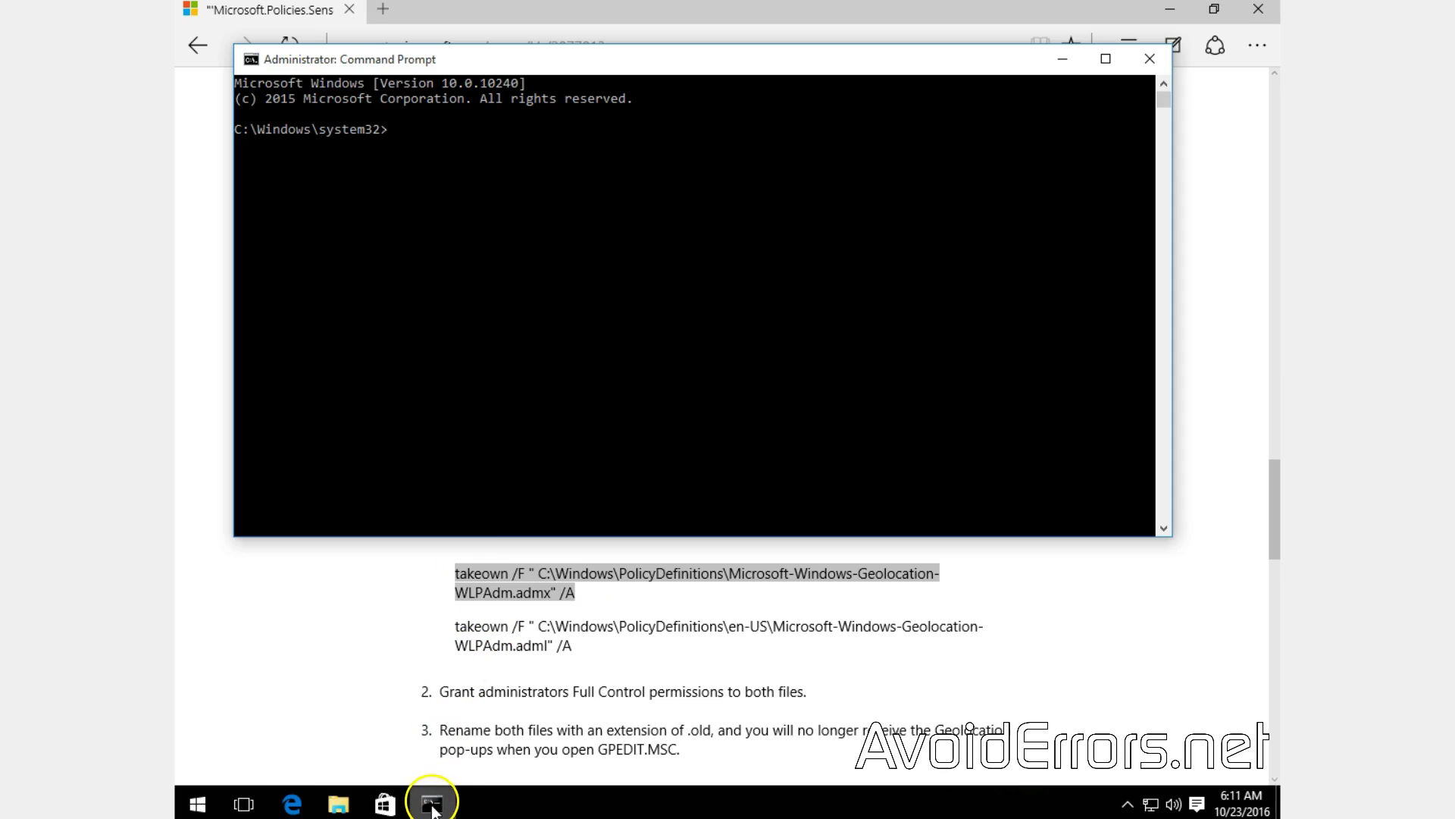
{"action": "left_click", "coordinate": [394, 130]}
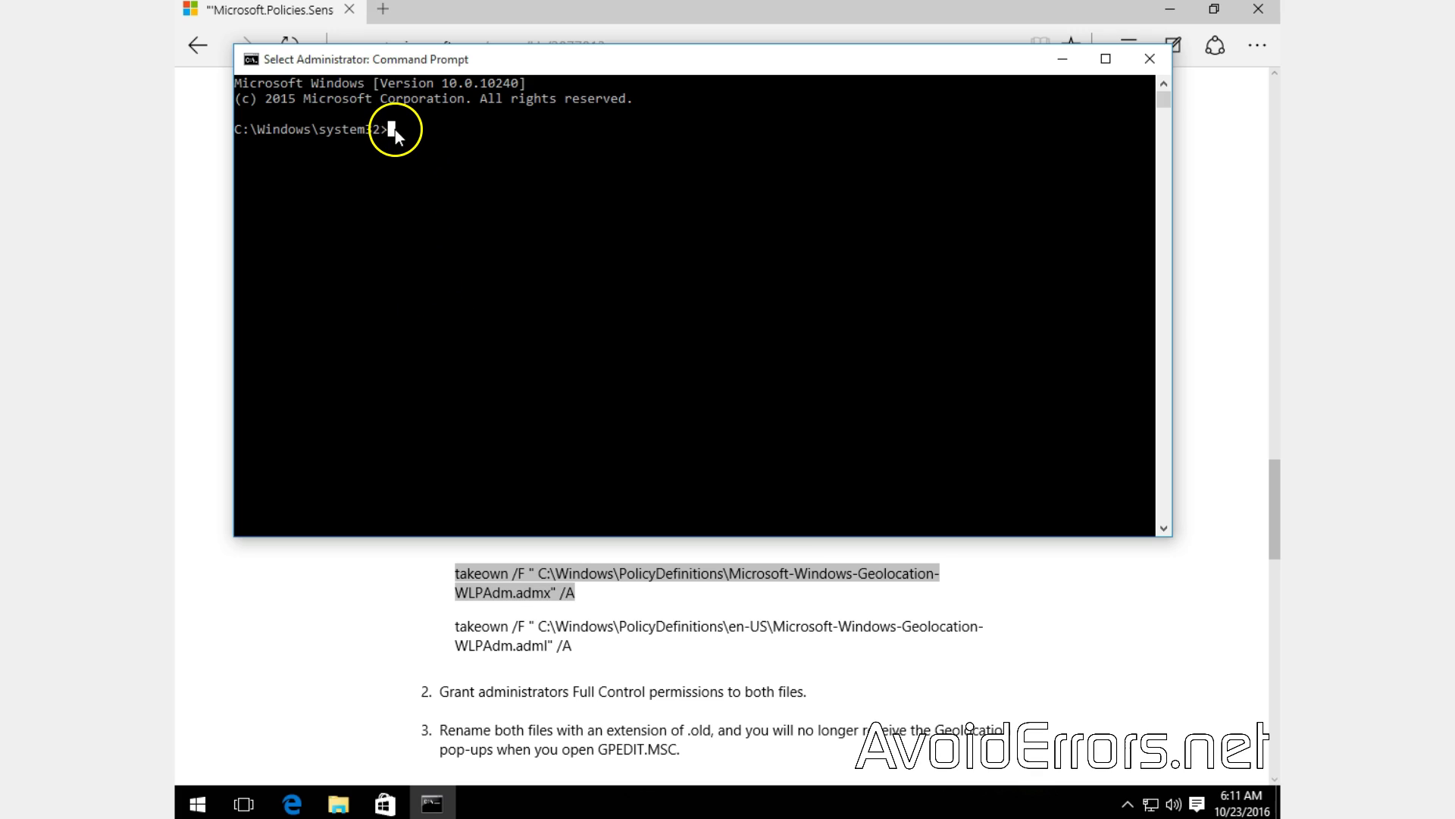
{"action": "right_click", "coordinate": [394, 129]}
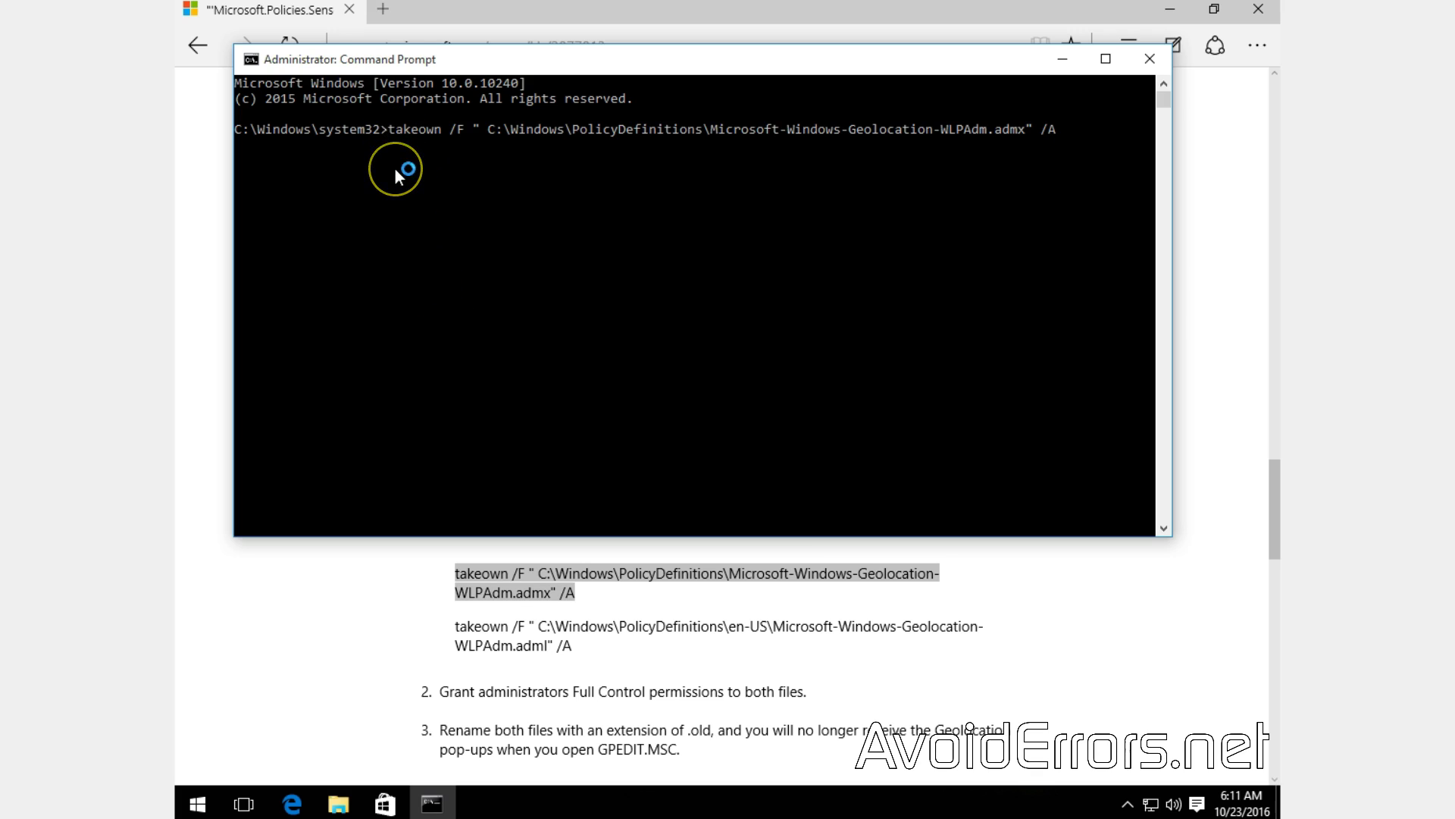
{"action": "key", "text": "Return"}
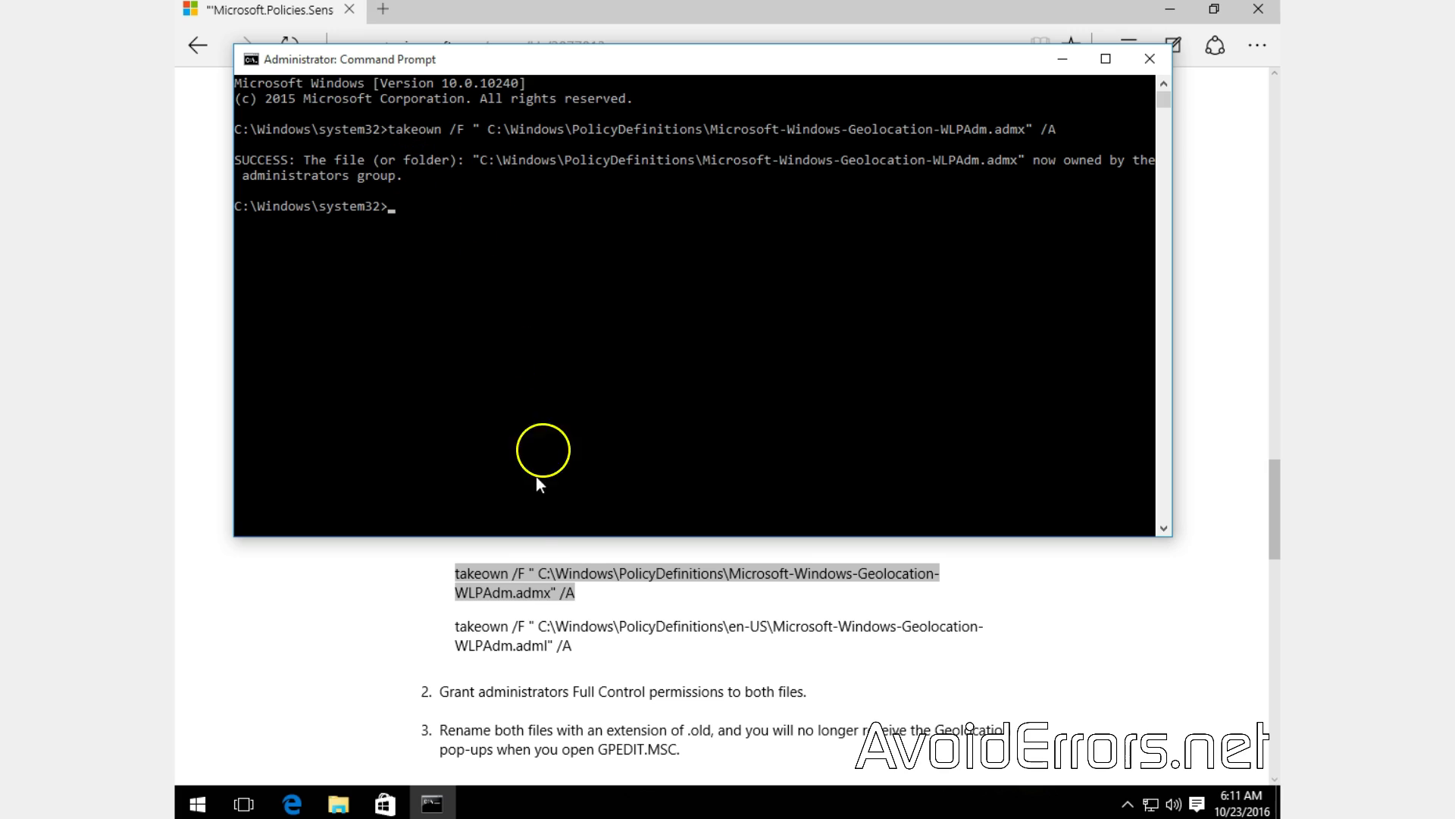
- Copy the second takeown command and run it for the en-US .adml file
{"action": "left_click", "coordinate": [459, 631]}
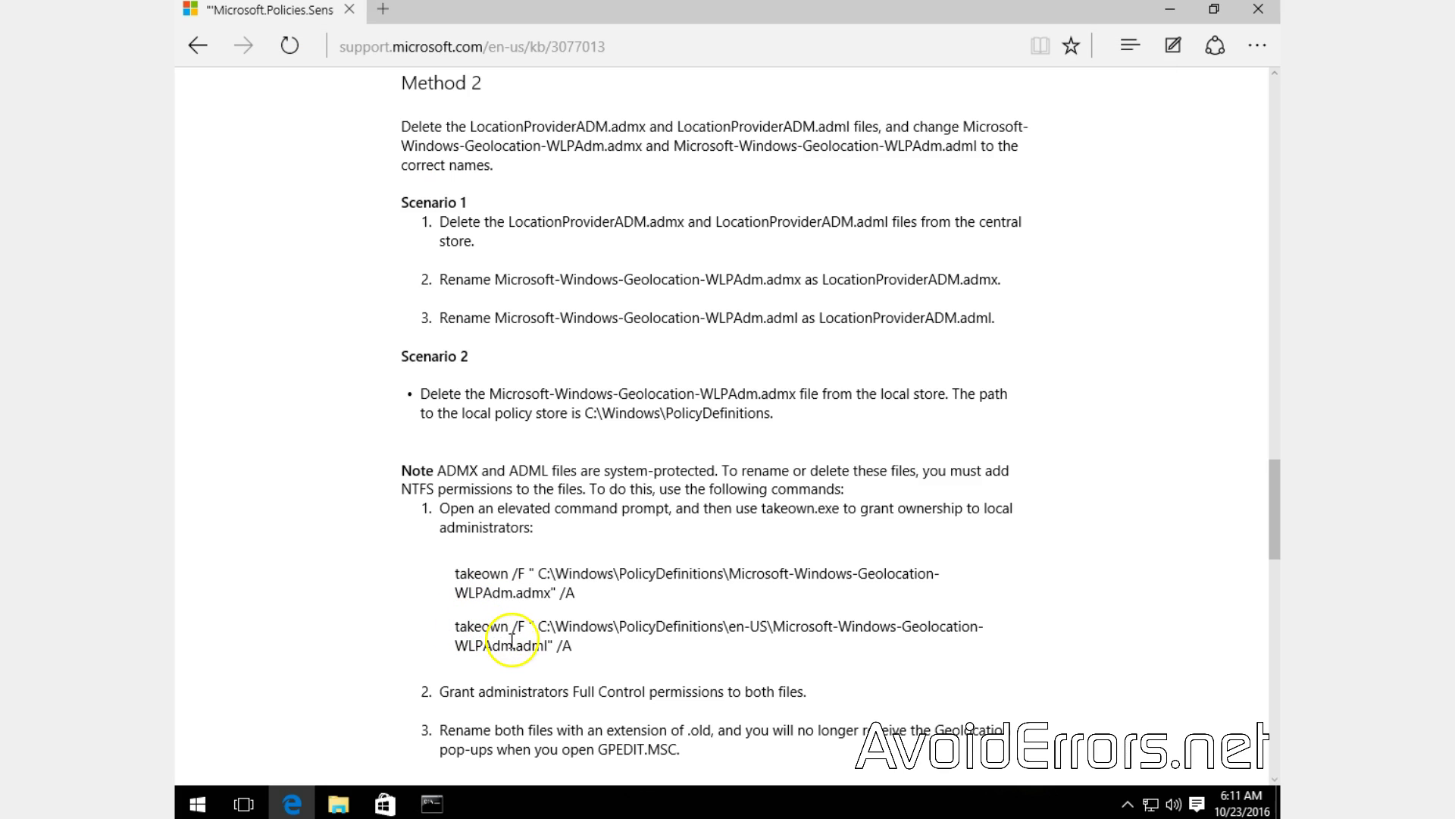
{"action": "left_click_drag", "start_coordinate": [573, 645], "coordinate": [469, 627]}
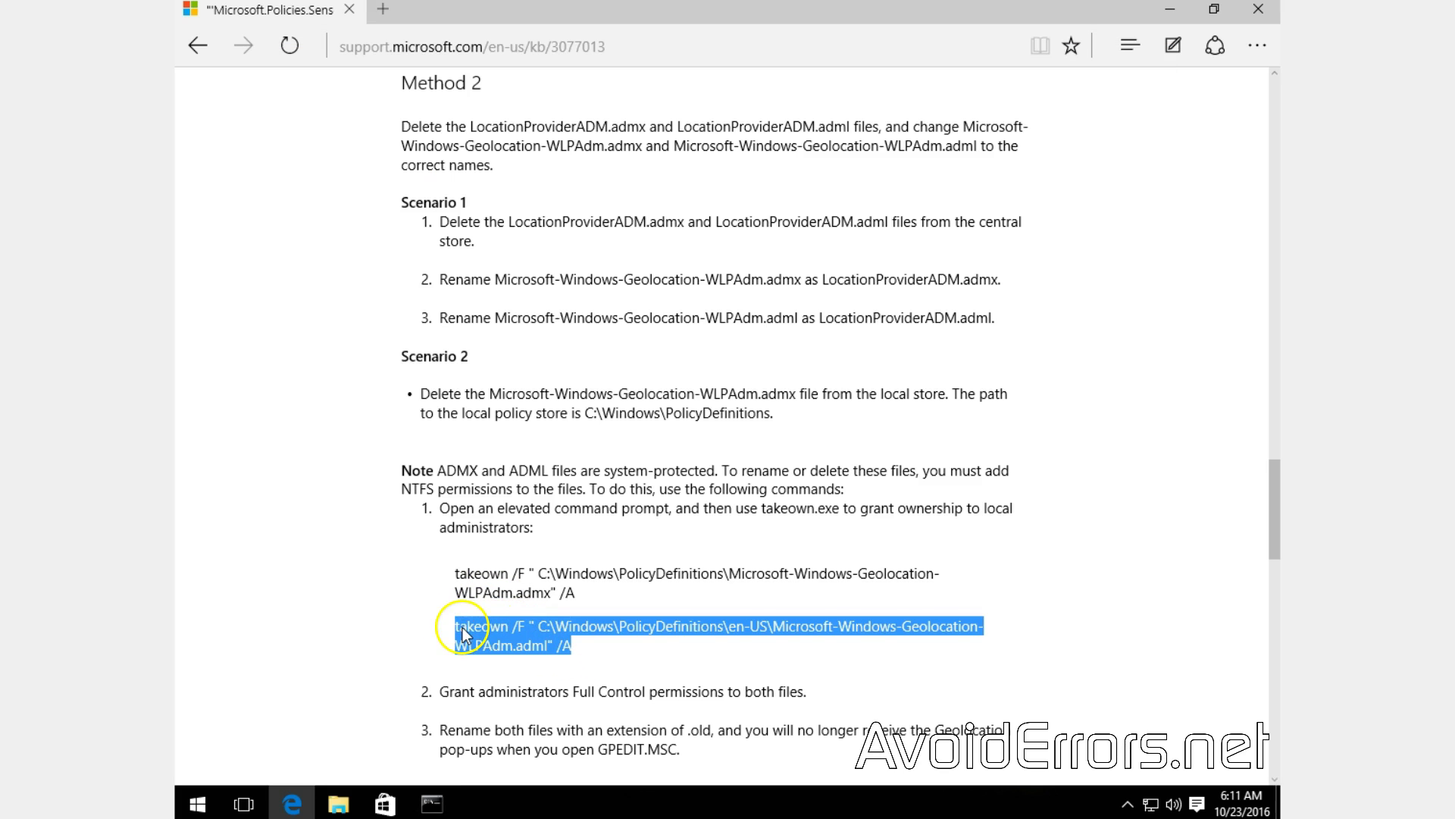
{"action": "right_click", "coordinate": [466, 628]}
{"action": "left_click", "coordinate": [488, 671]}
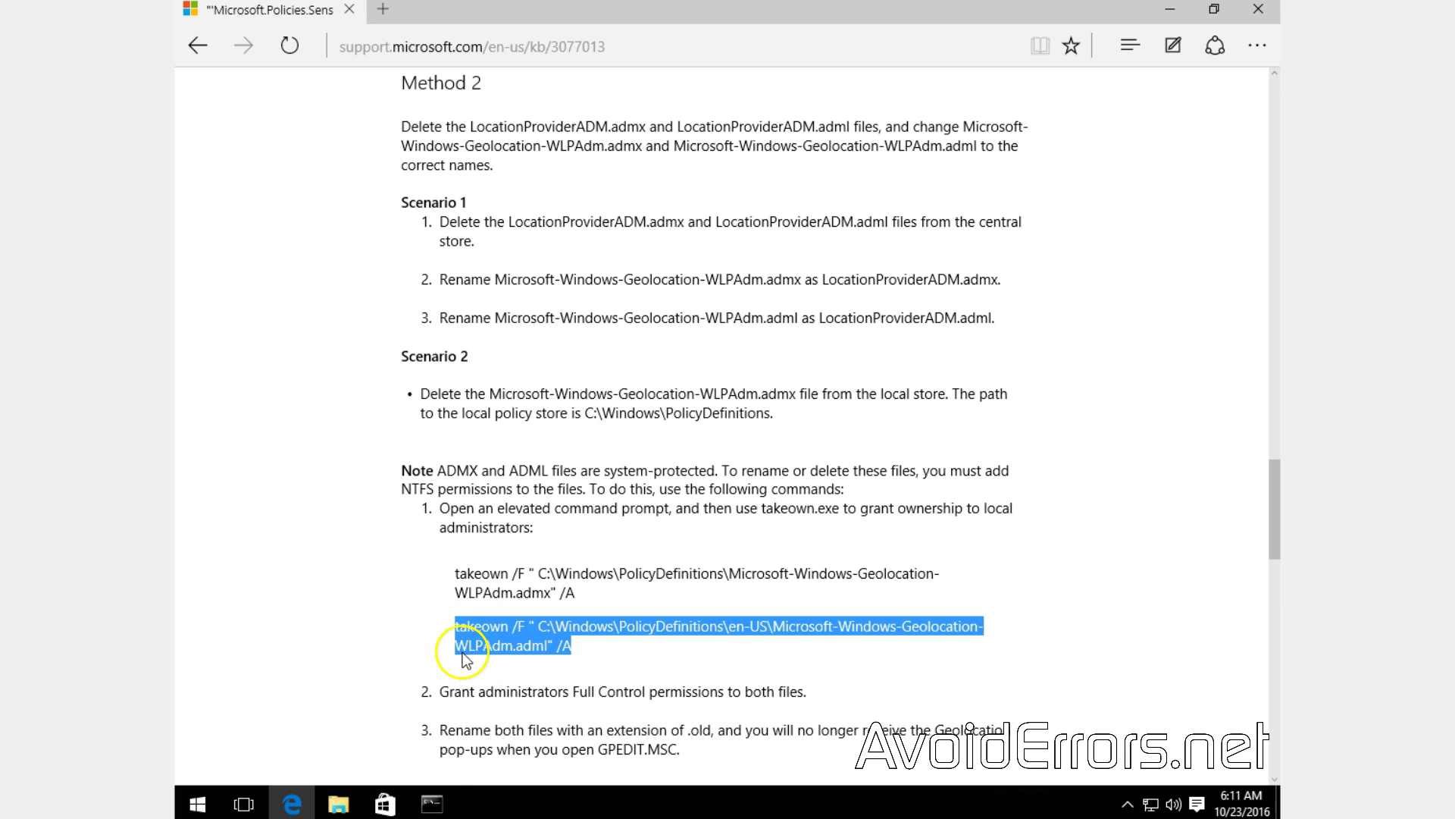
{"action": "left_click", "coordinate": [432, 802]}
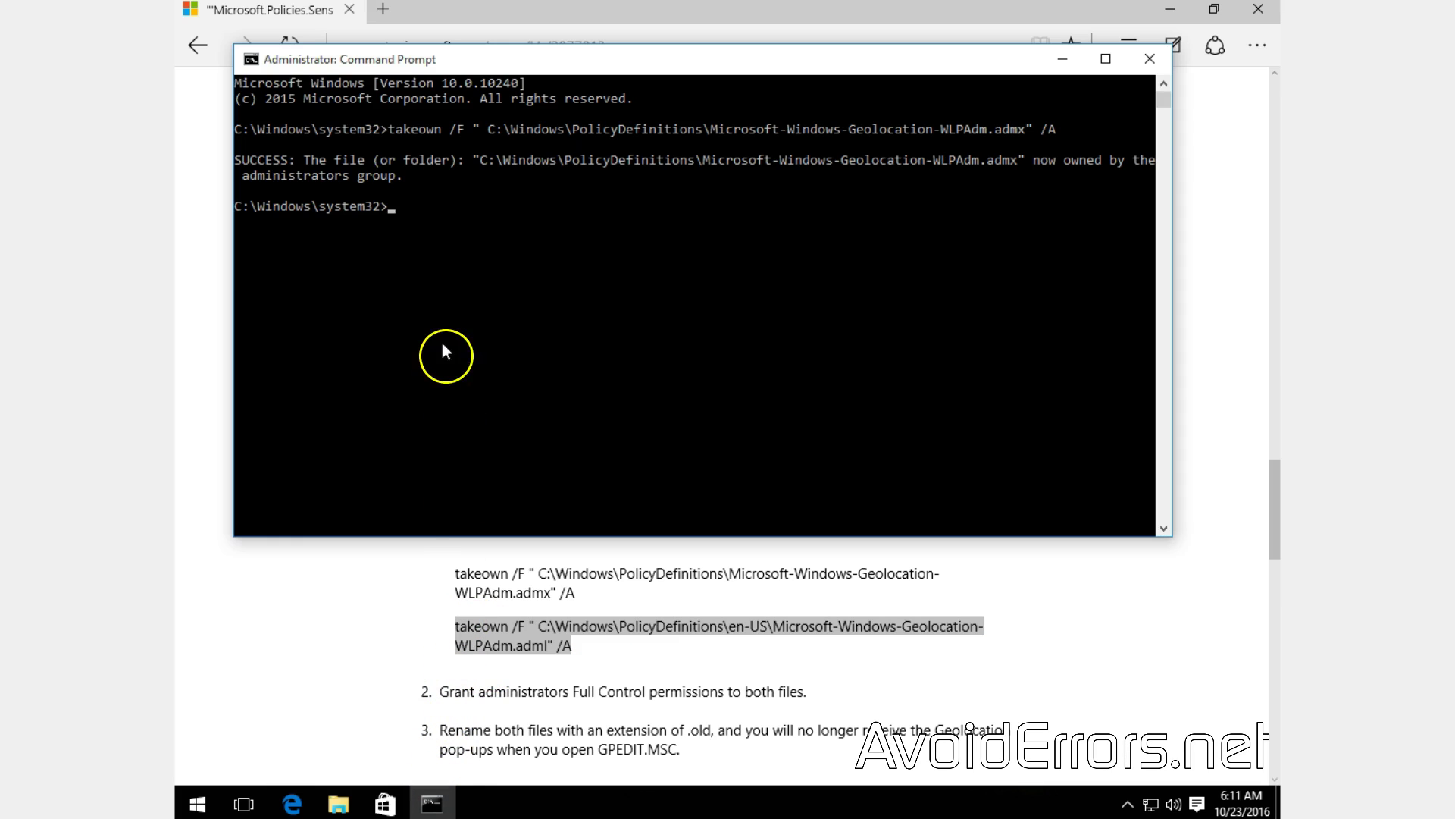
{"action": "left_click", "coordinate": [394, 205]}
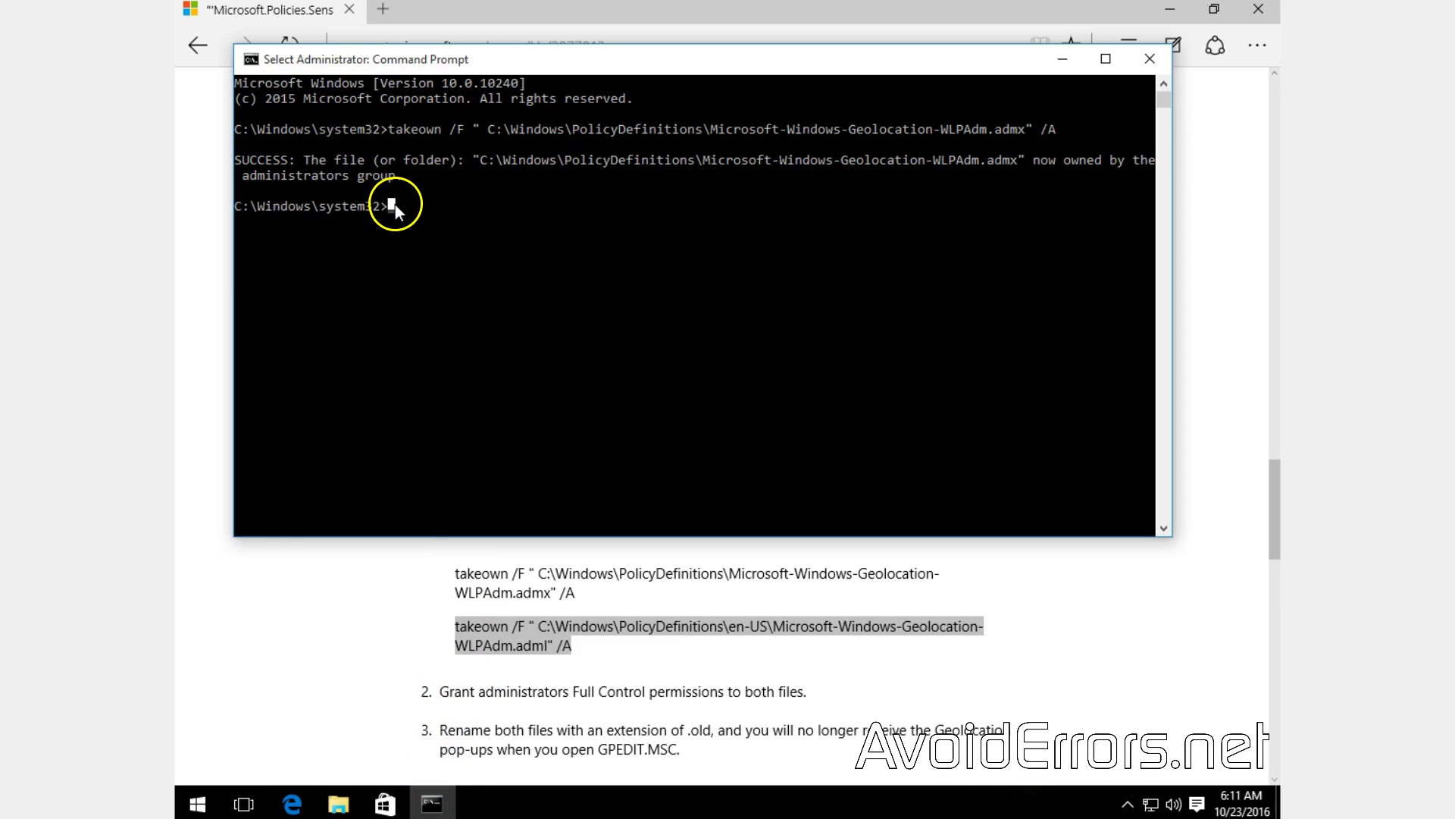
{"action": "right_click", "coordinate": [371, 311]}
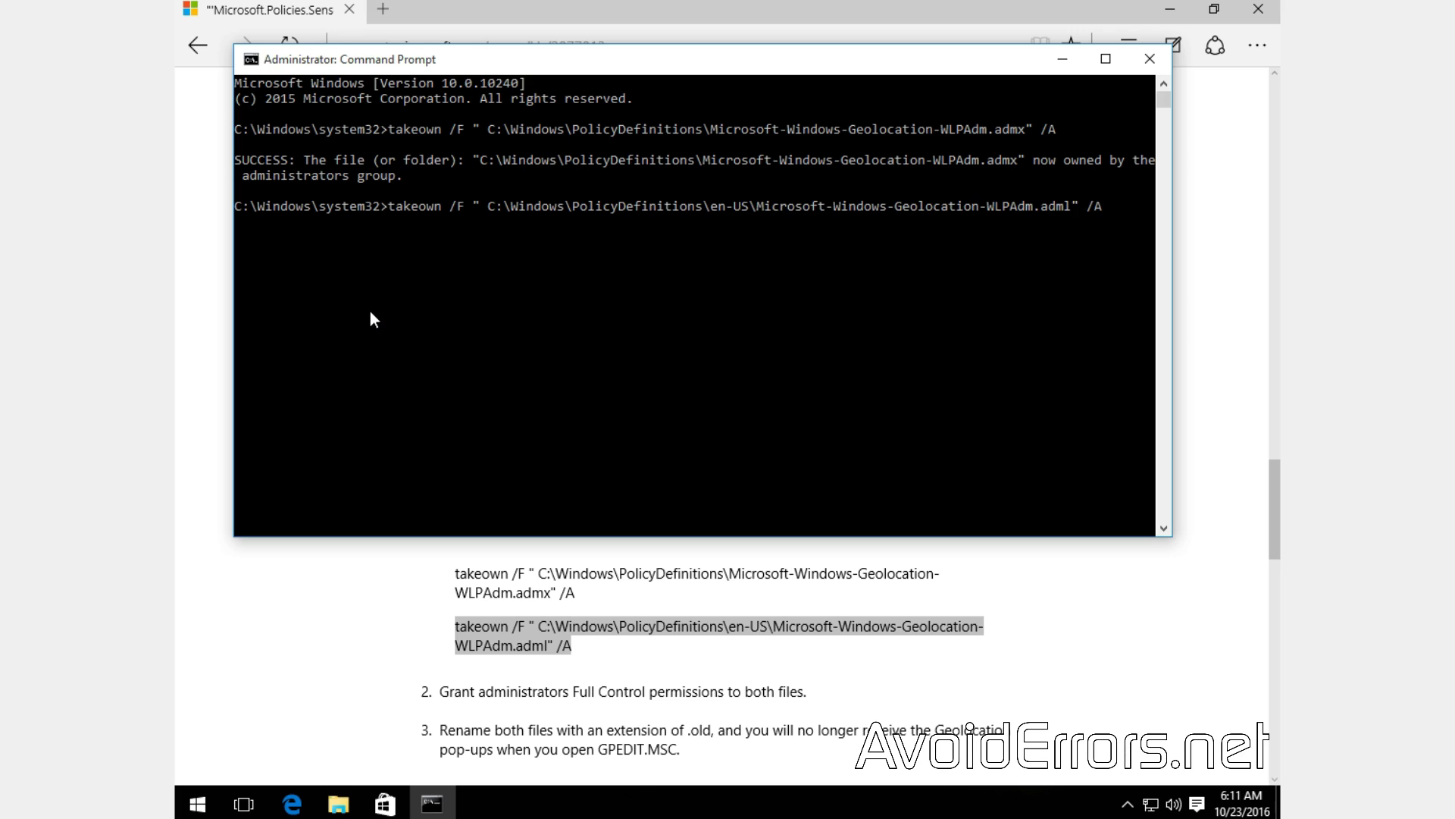
{"action": "key", "text": "Return"}
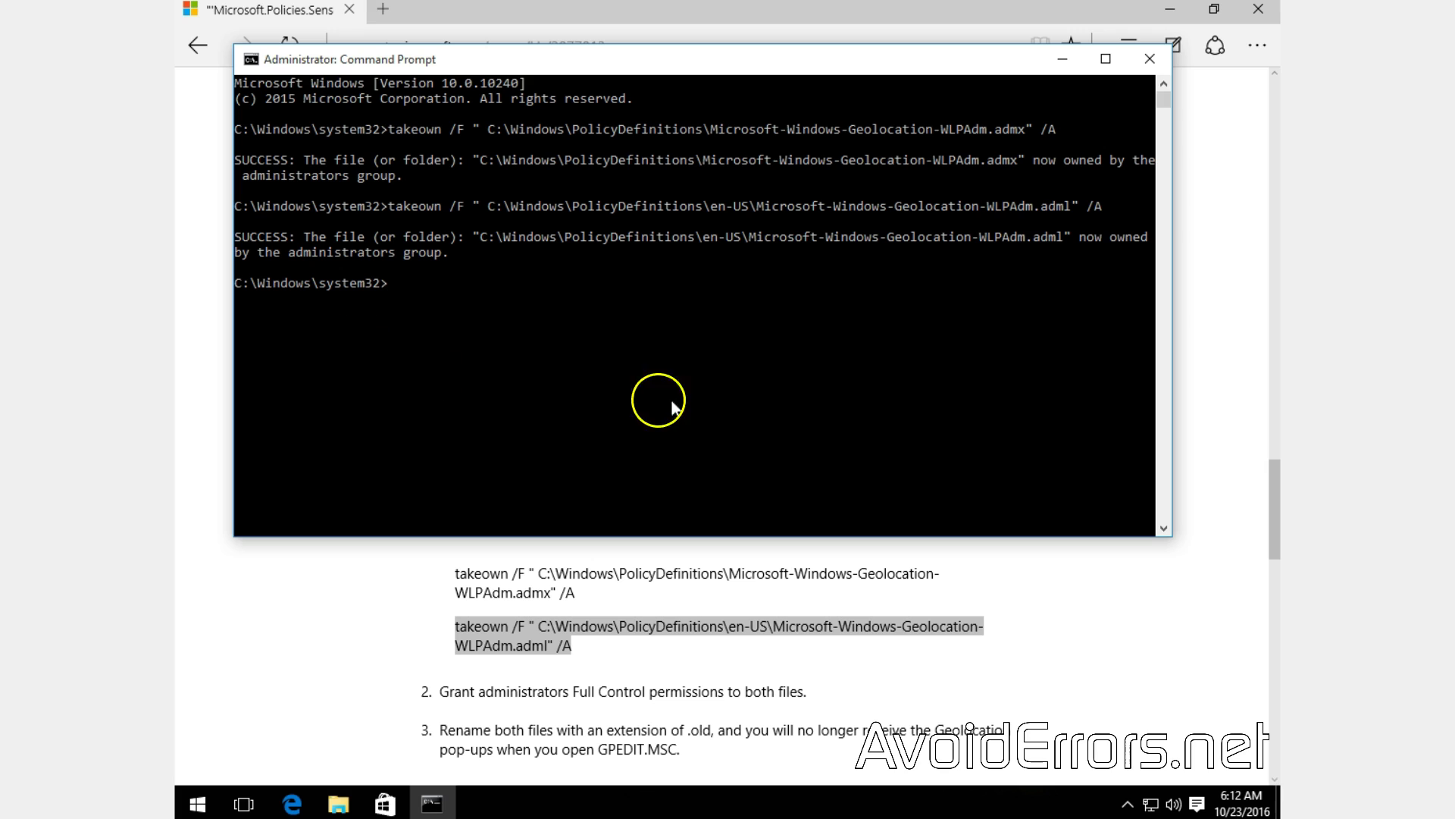
- Close Command Prompt, minimize Edge and open the Start menu
{"action": "left_click", "coordinate": [1148, 59]}
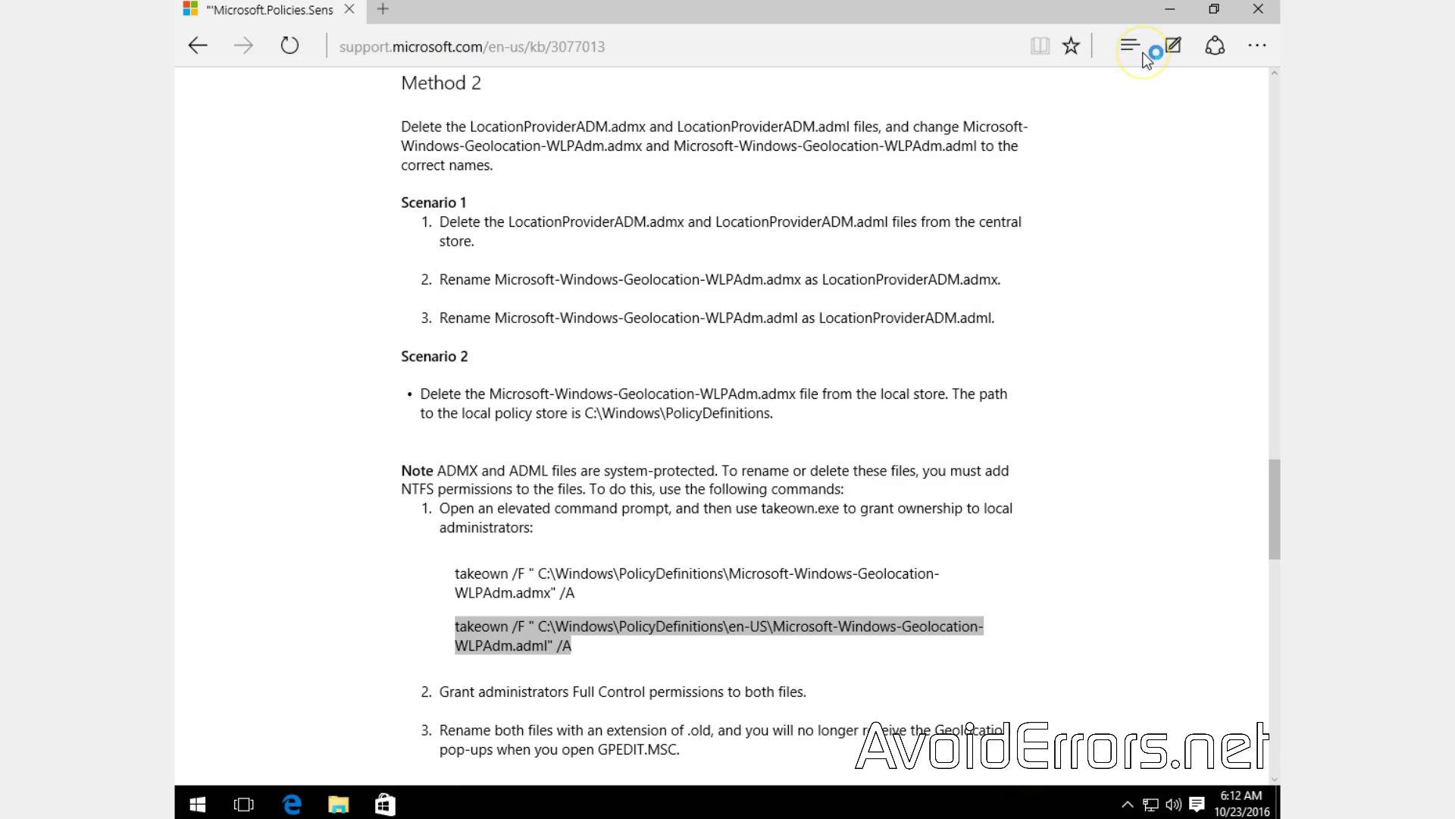
{"action": "left_click", "coordinate": [1170, 7]}
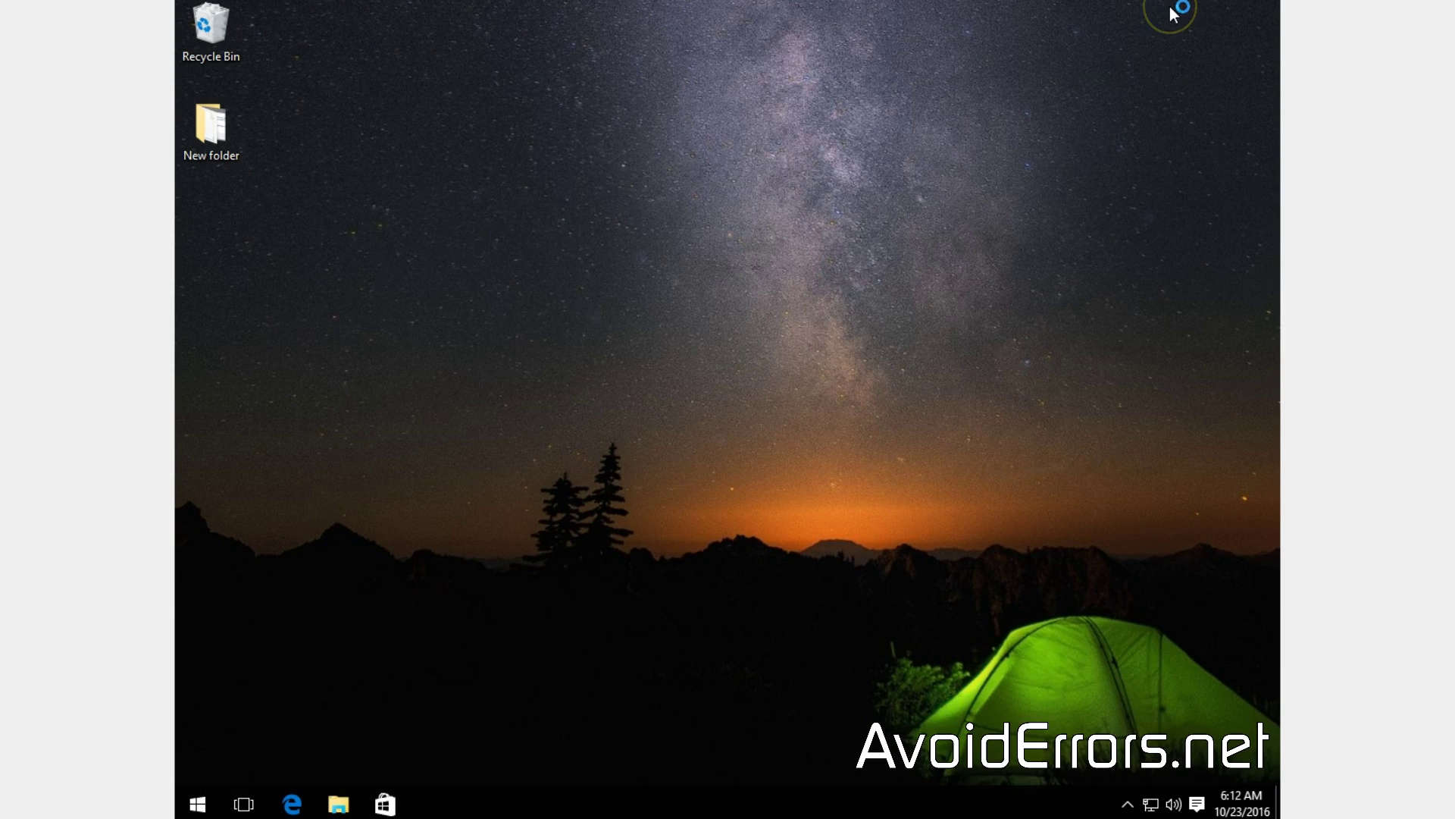
{"action": "left_click", "coordinate": [197, 806]}
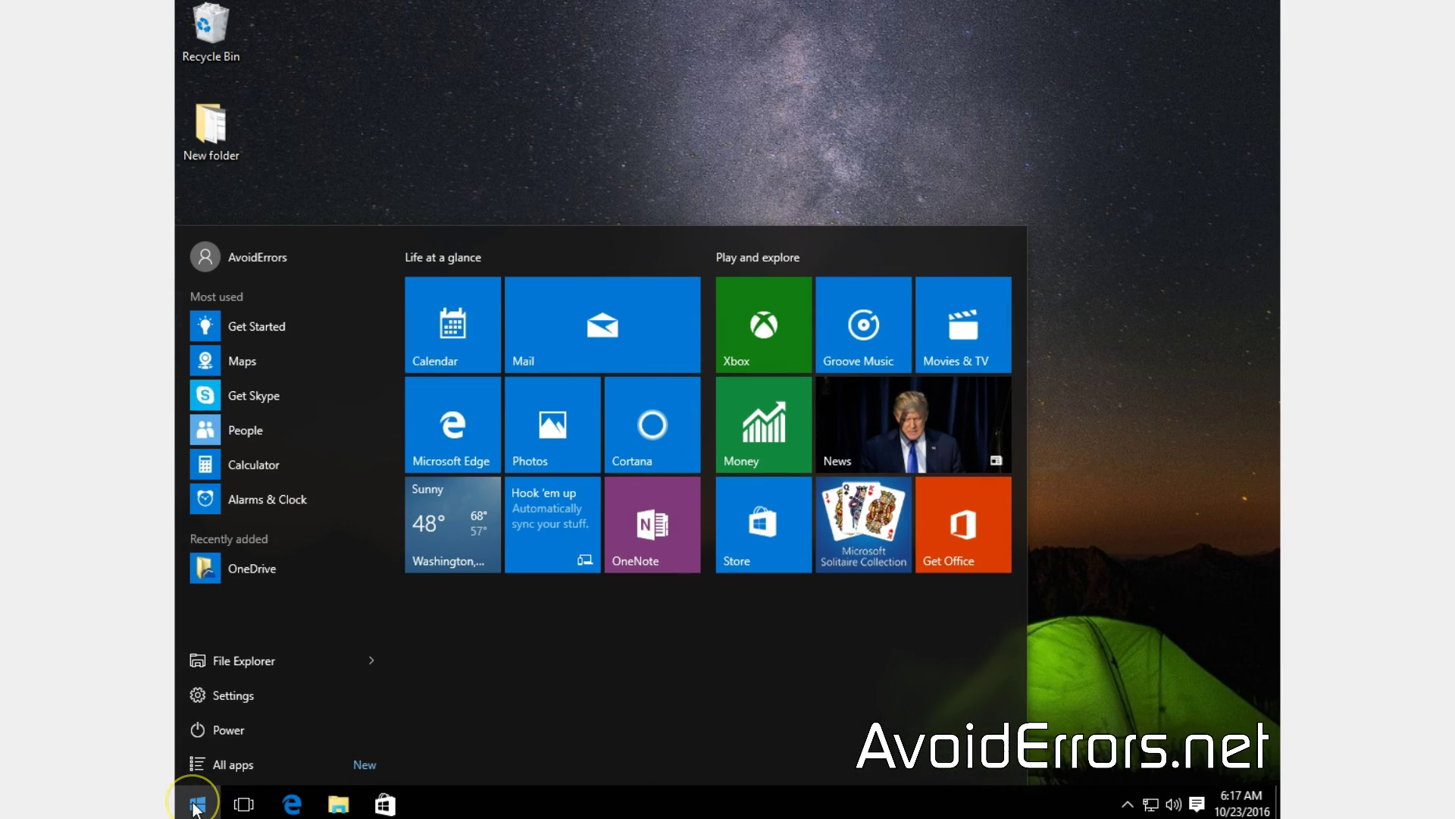
- Browse to C:\Windows\PolicyDefinitions and select Microsoft-Windows-Geolocation-WLPAdm.admx
{"action": "left_click", "coordinate": [231, 661]}
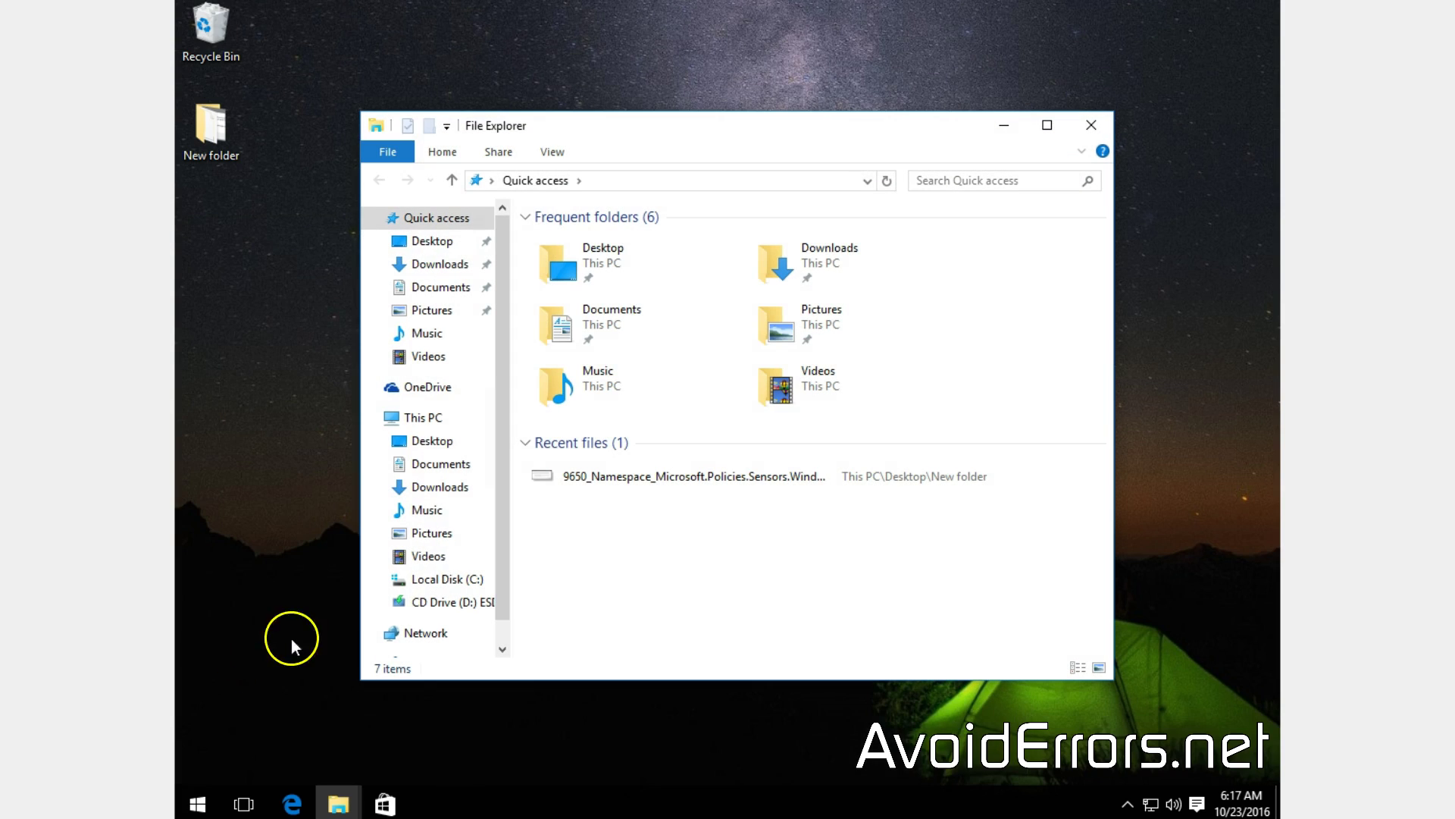
{"action": "left_click", "coordinate": [437, 580]}
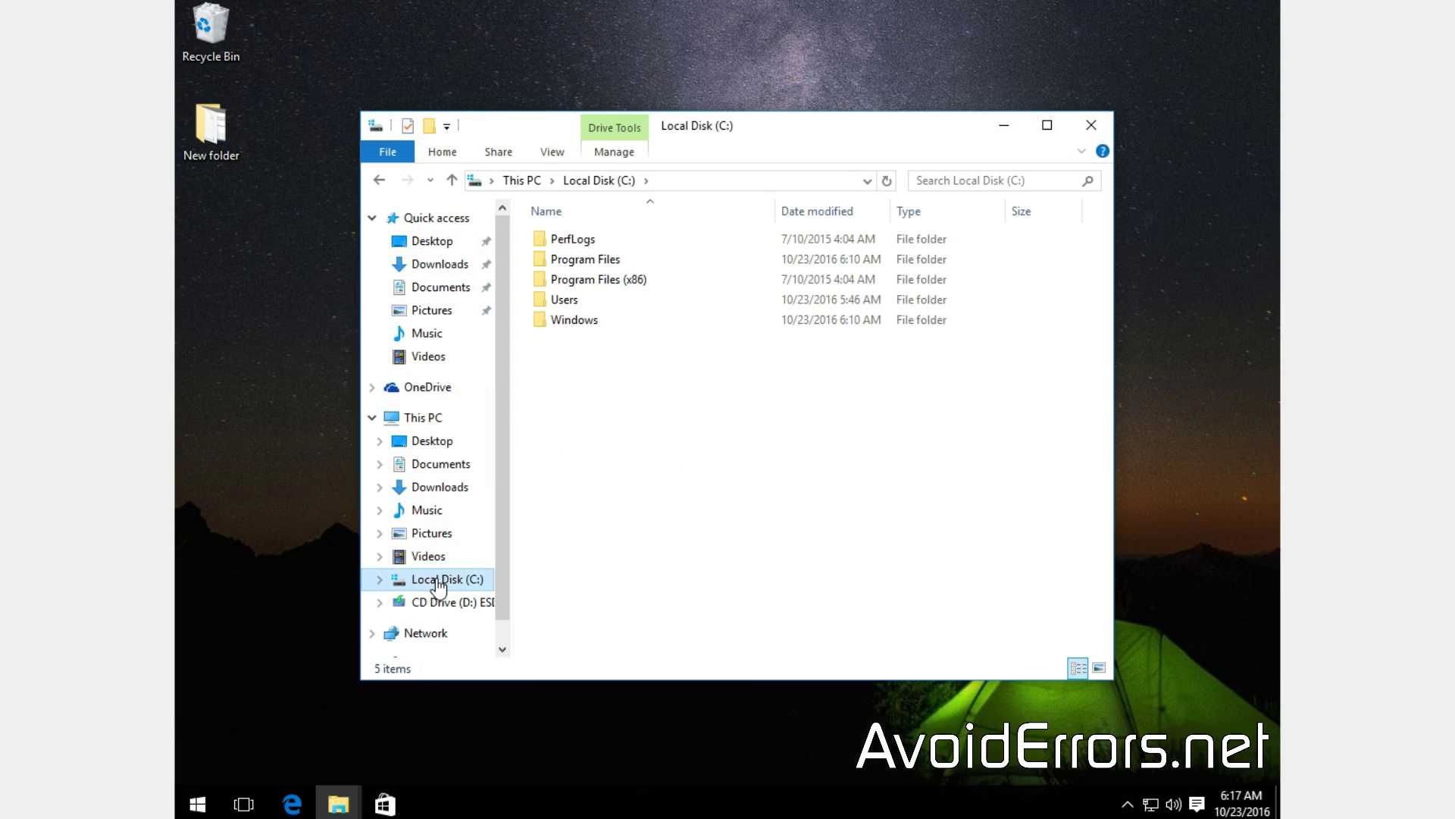
{"action": "double_click", "coordinate": [594, 325]}
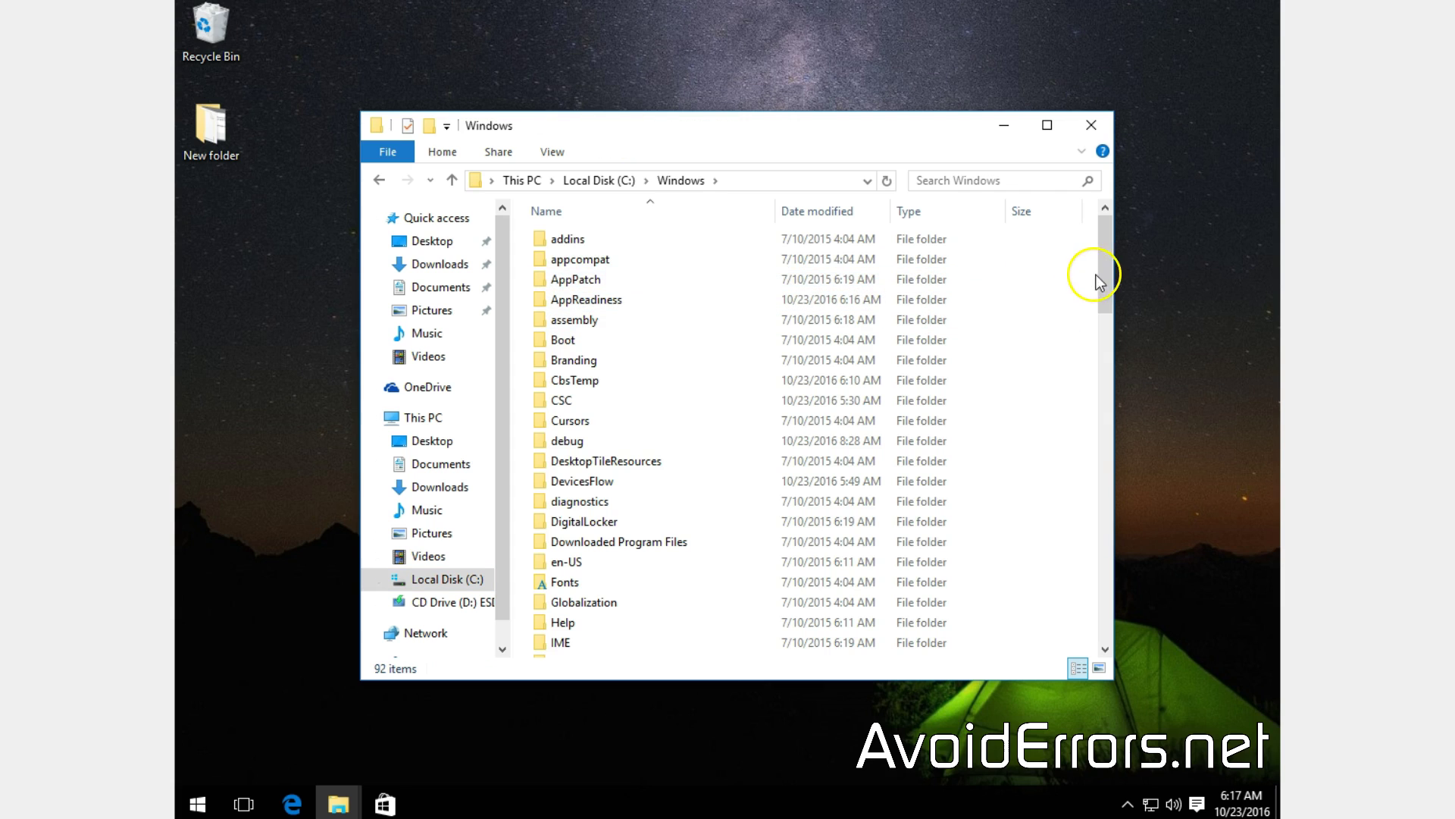
{"action": "left_click_drag", "start_coordinate": [1099, 282], "coordinate": [1103, 390]}
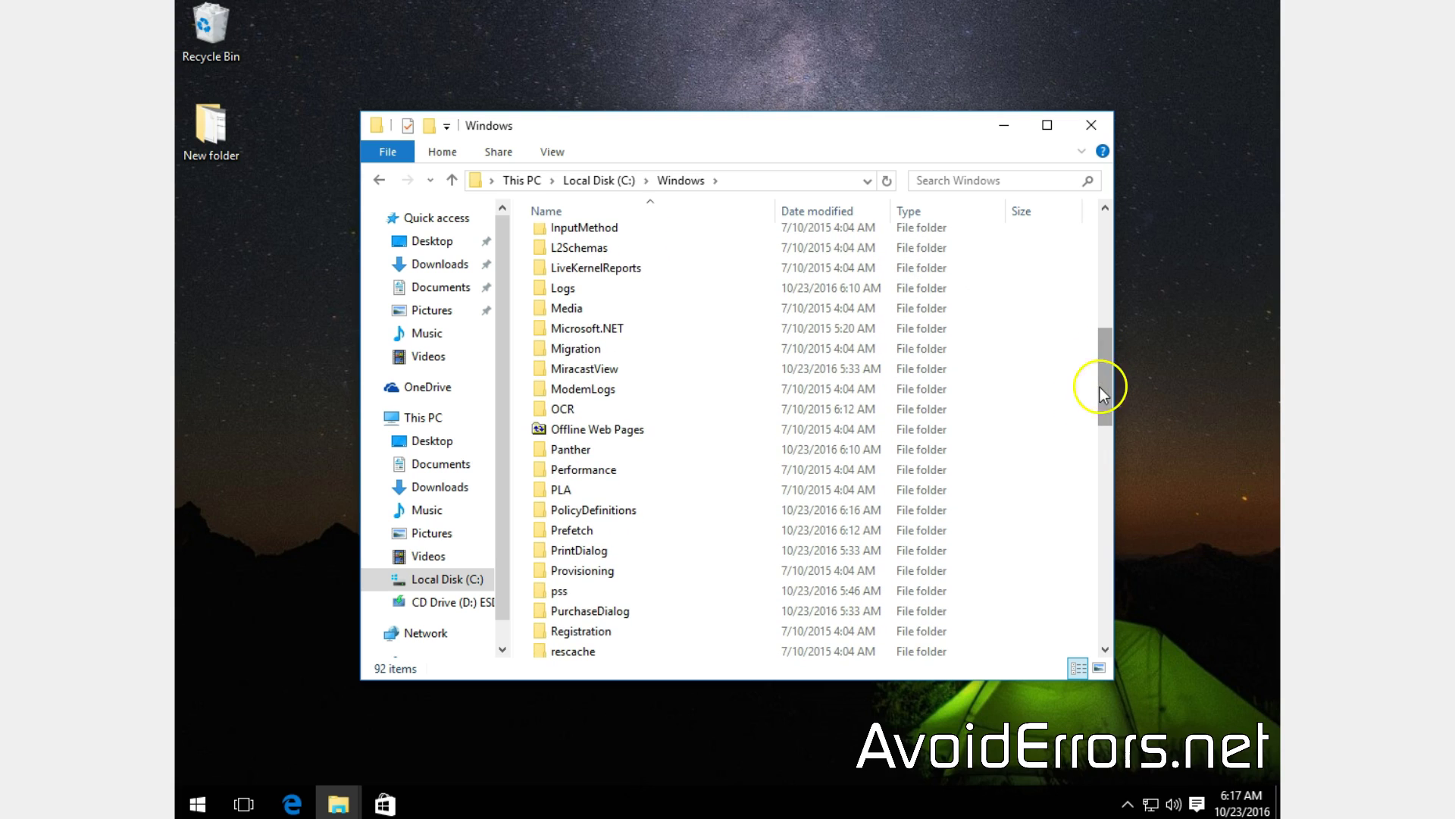
{"action": "left_click", "coordinate": [639, 521]}
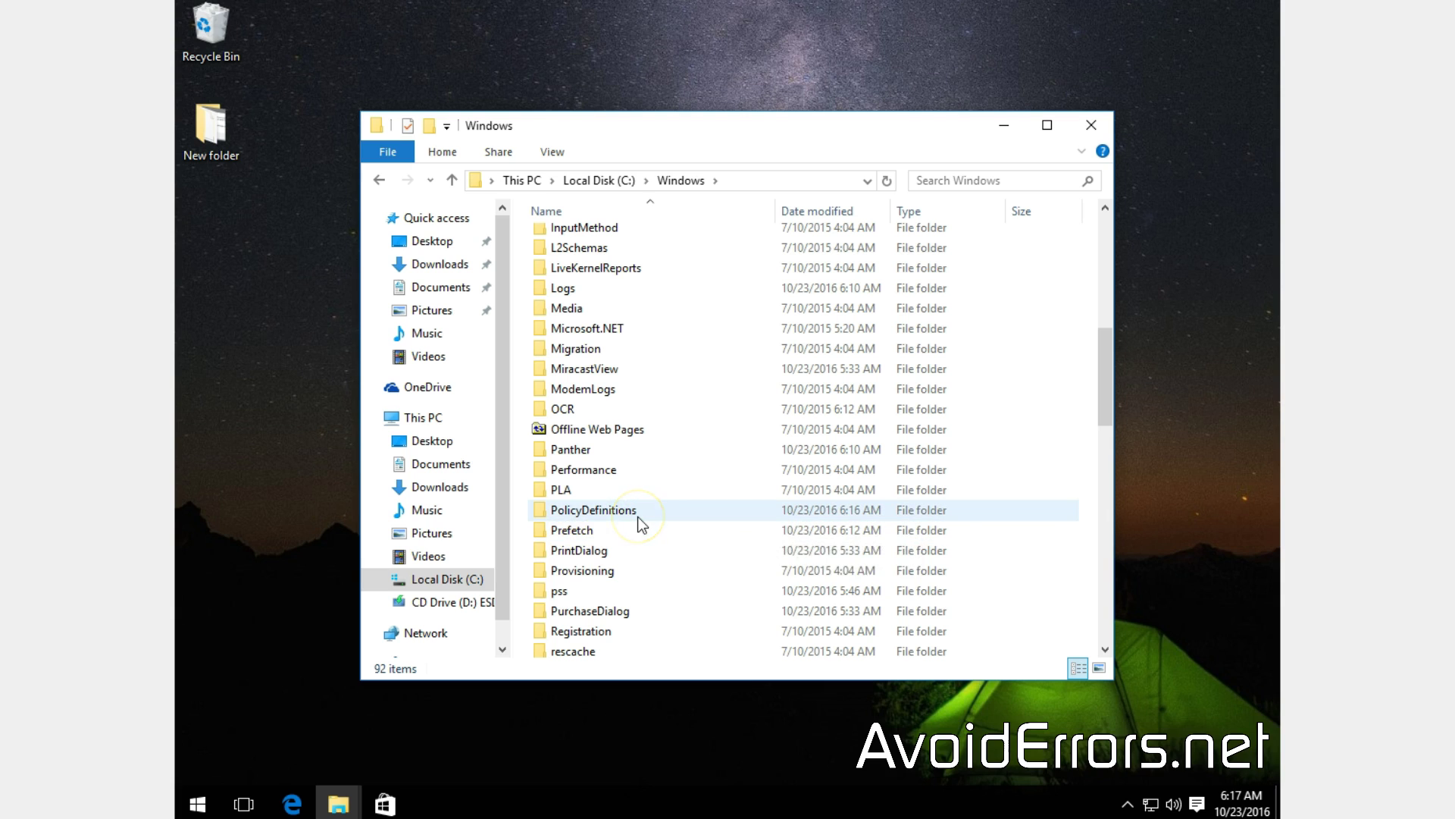
{"action": "double_click", "coordinate": [638, 516]}
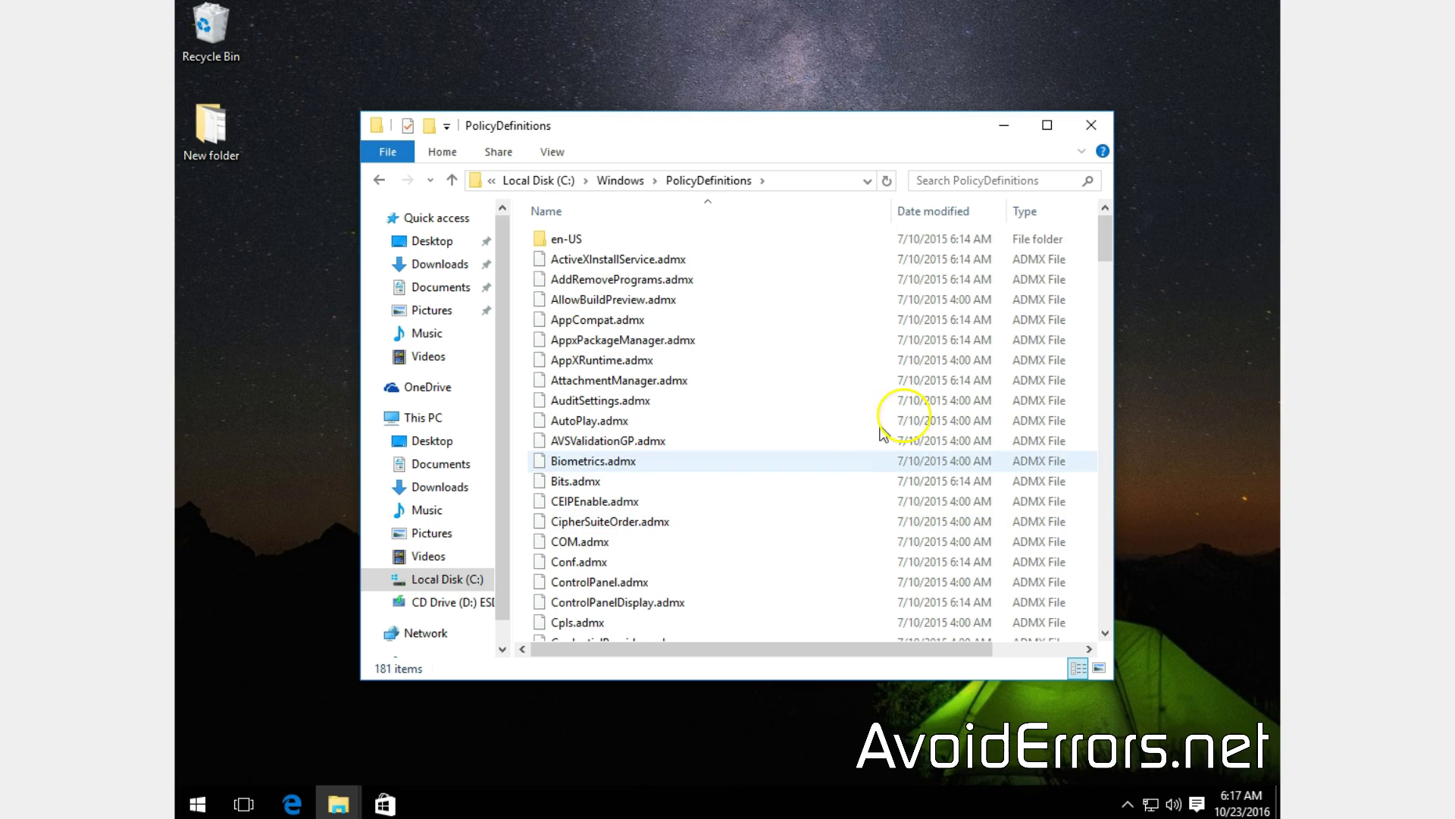
{"action": "left_click_drag", "start_coordinate": [1103, 232], "coordinate": [1092, 402]}
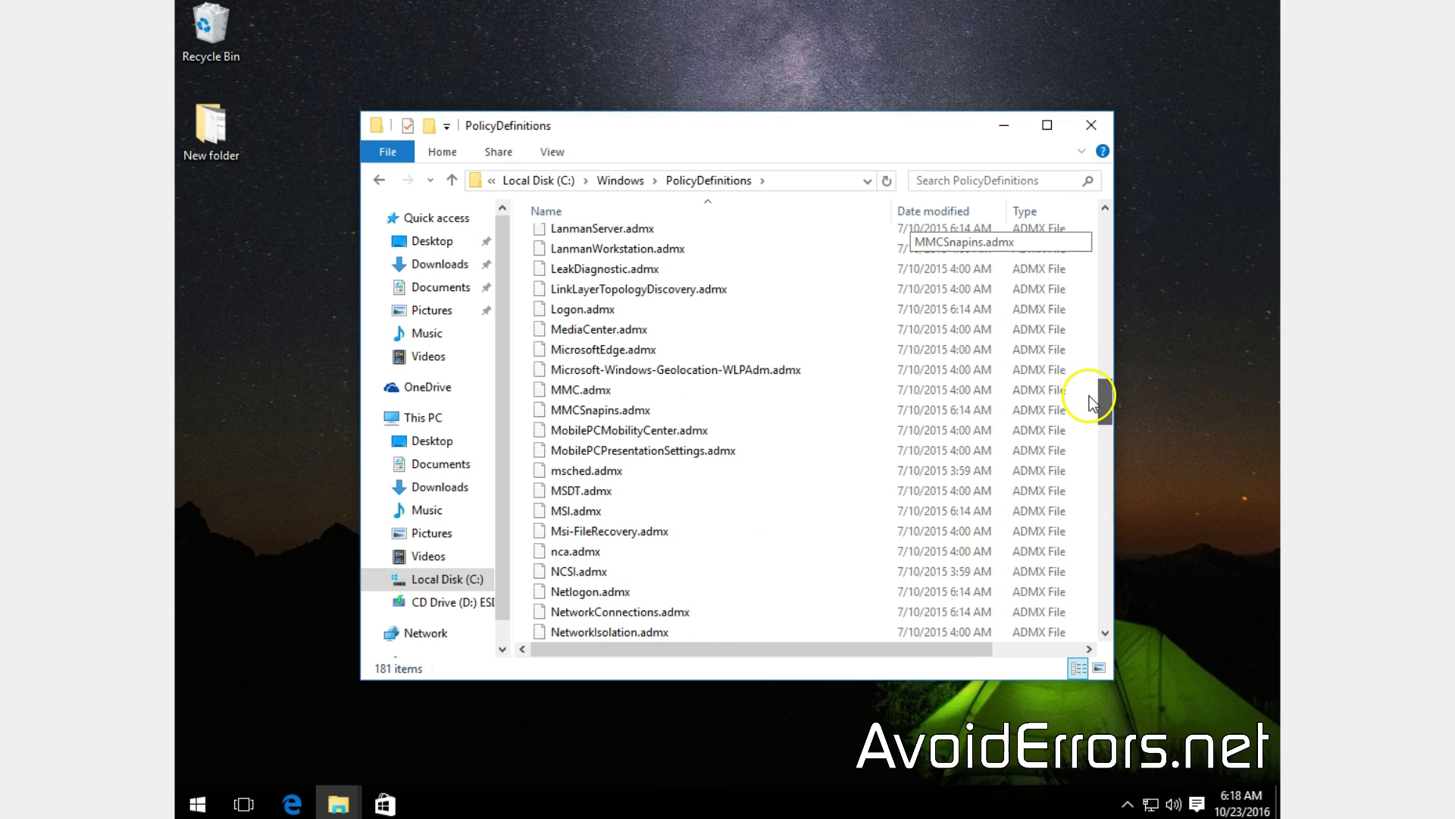
{"action": "left_click", "coordinate": [719, 372]}
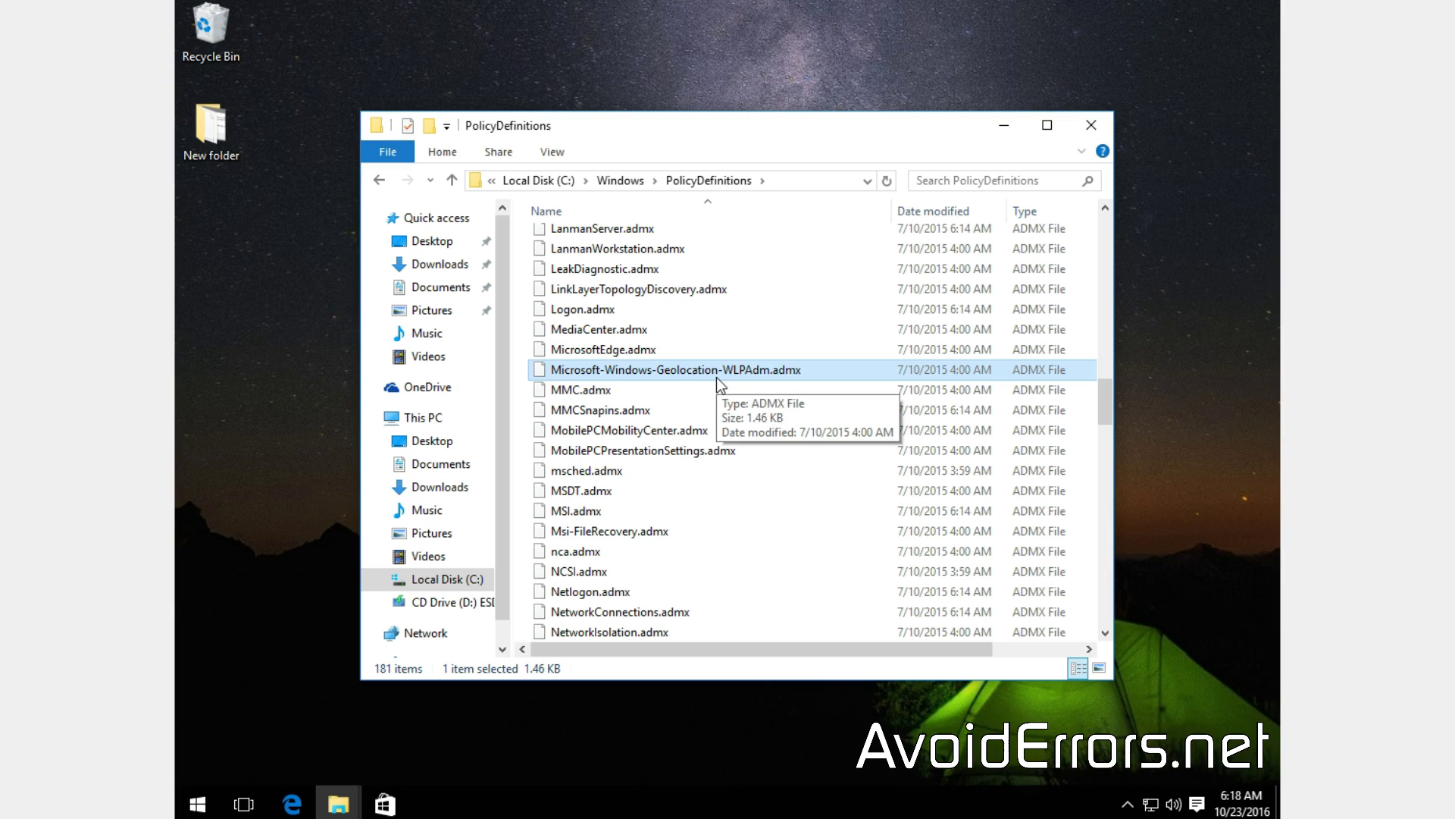
- In the file's Security permissions, allow Administrators Full control and confirm the warning
{"action": "right_click", "coordinate": [717, 378]}
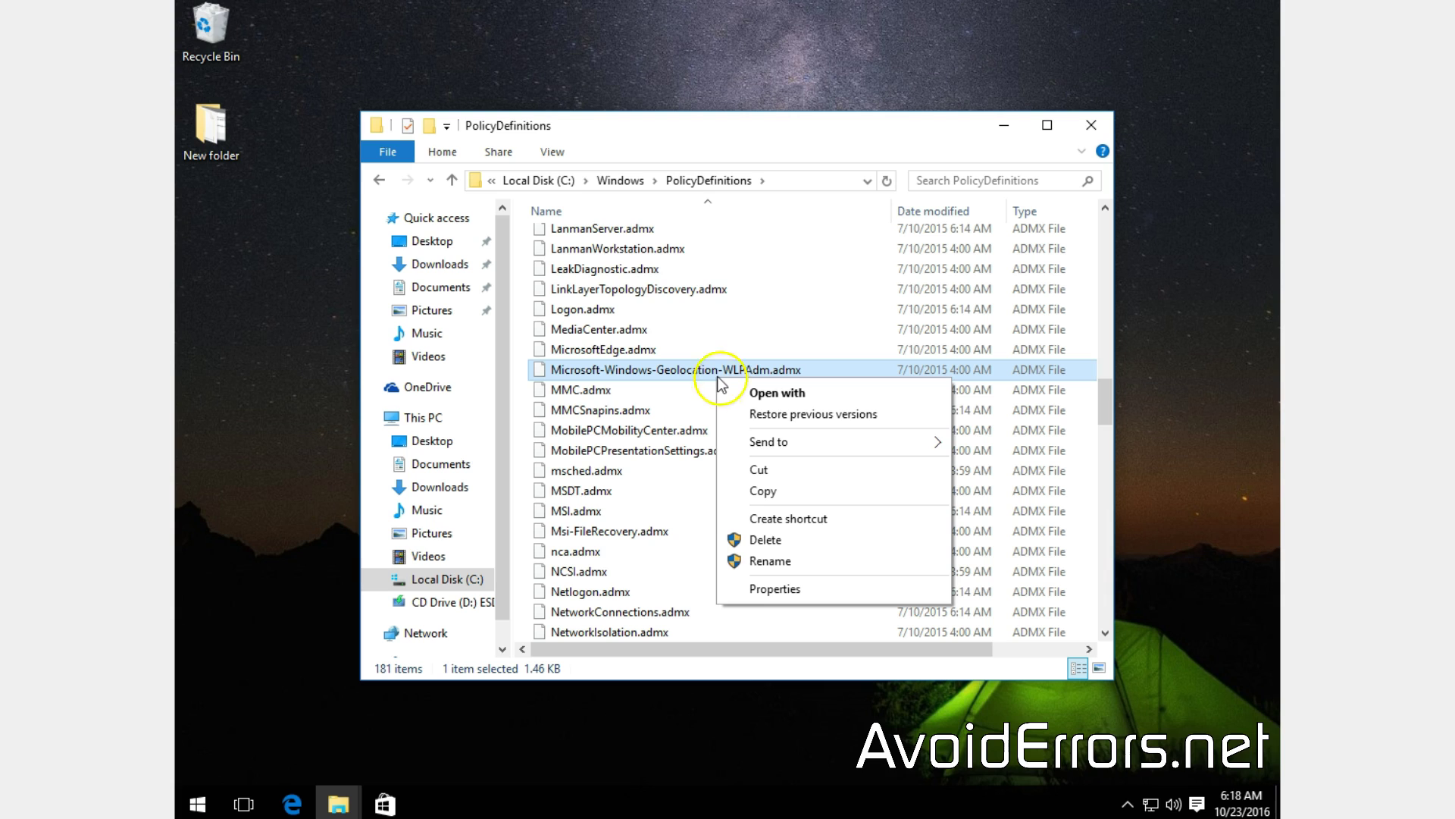
{"action": "left_click", "coordinate": [724, 591]}
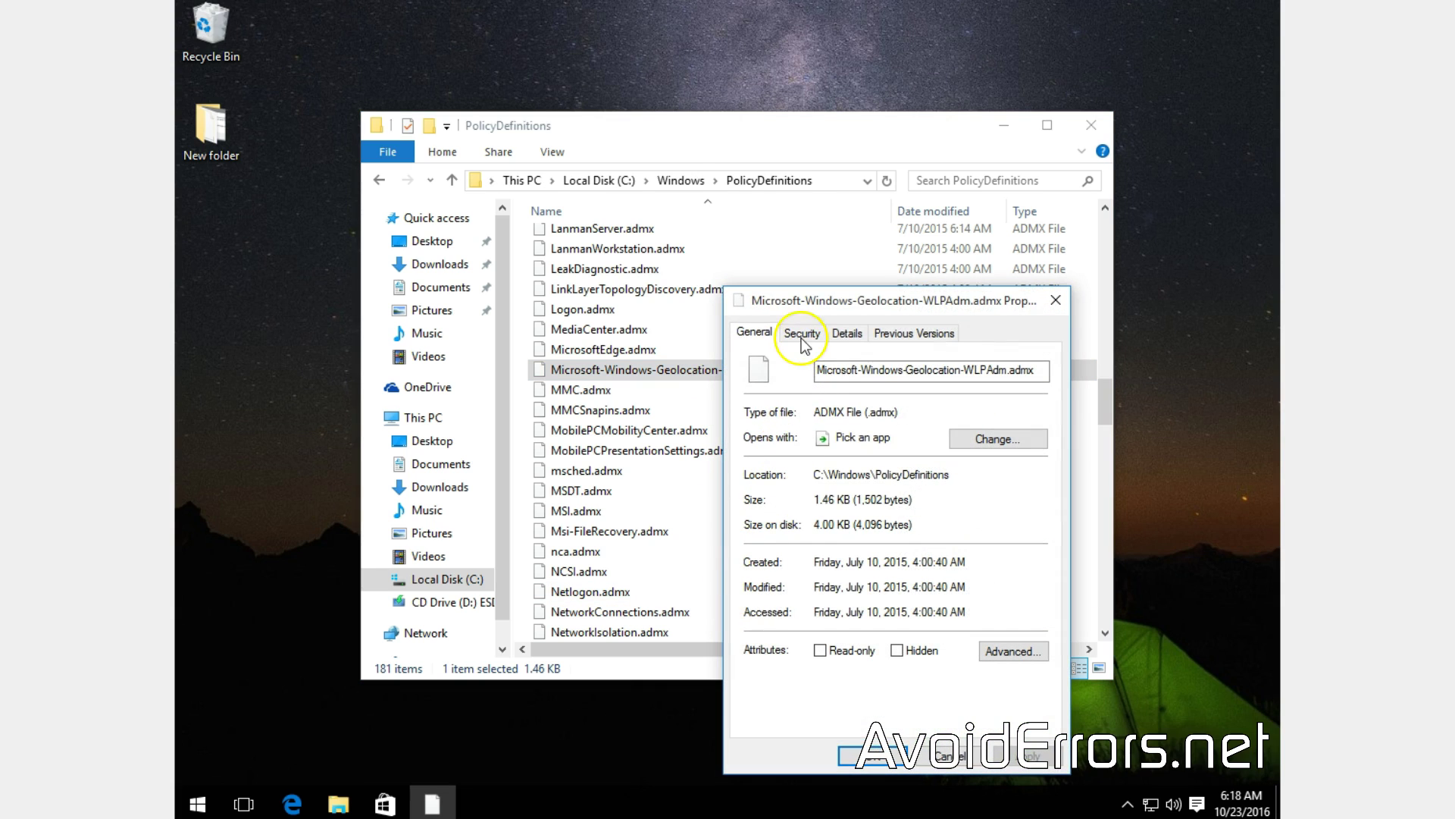
{"action": "left_click", "coordinate": [801, 333]}
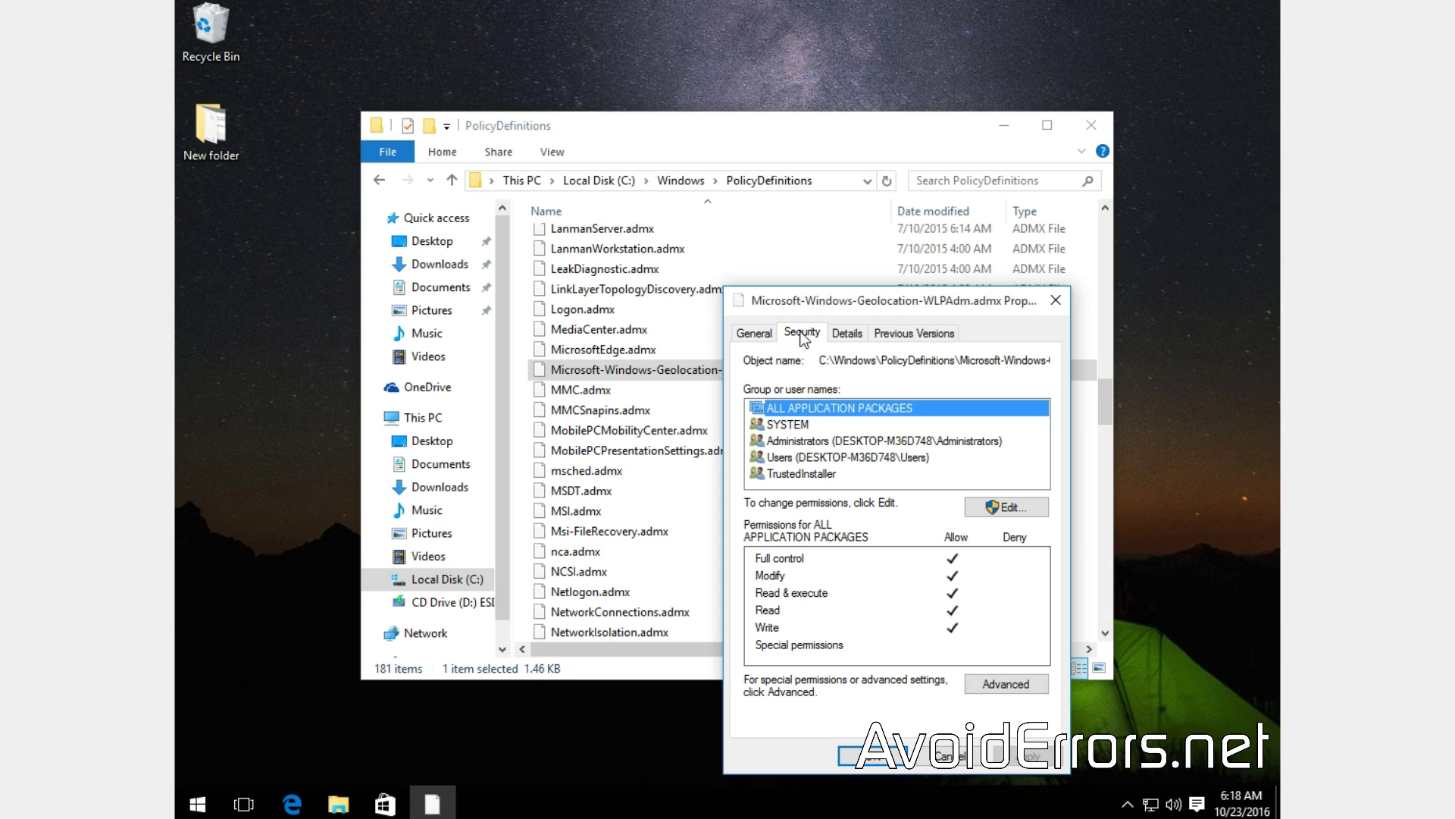
{"action": "left_click", "coordinate": [1005, 509]}
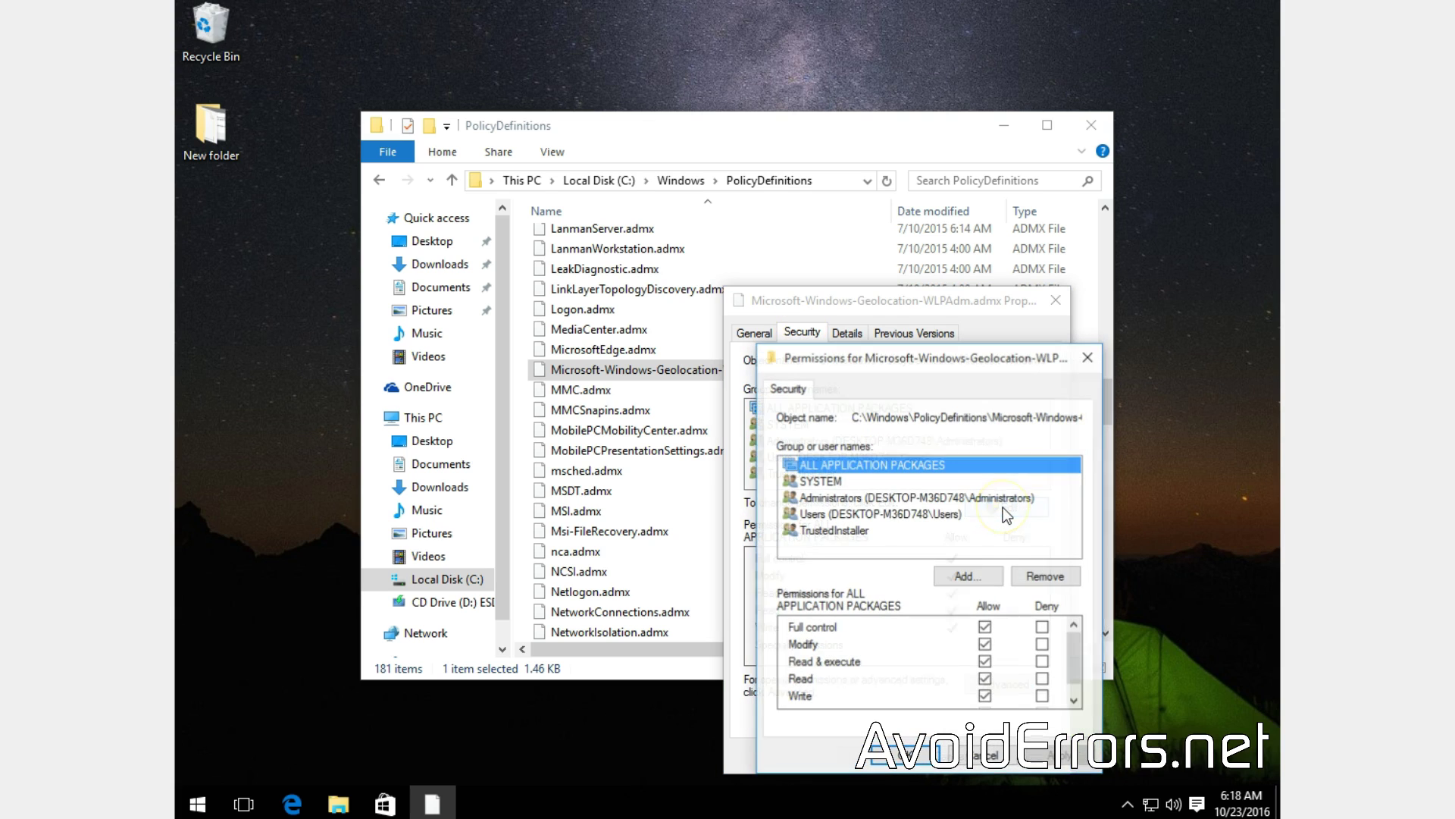
{"action": "left_click", "coordinate": [834, 499]}
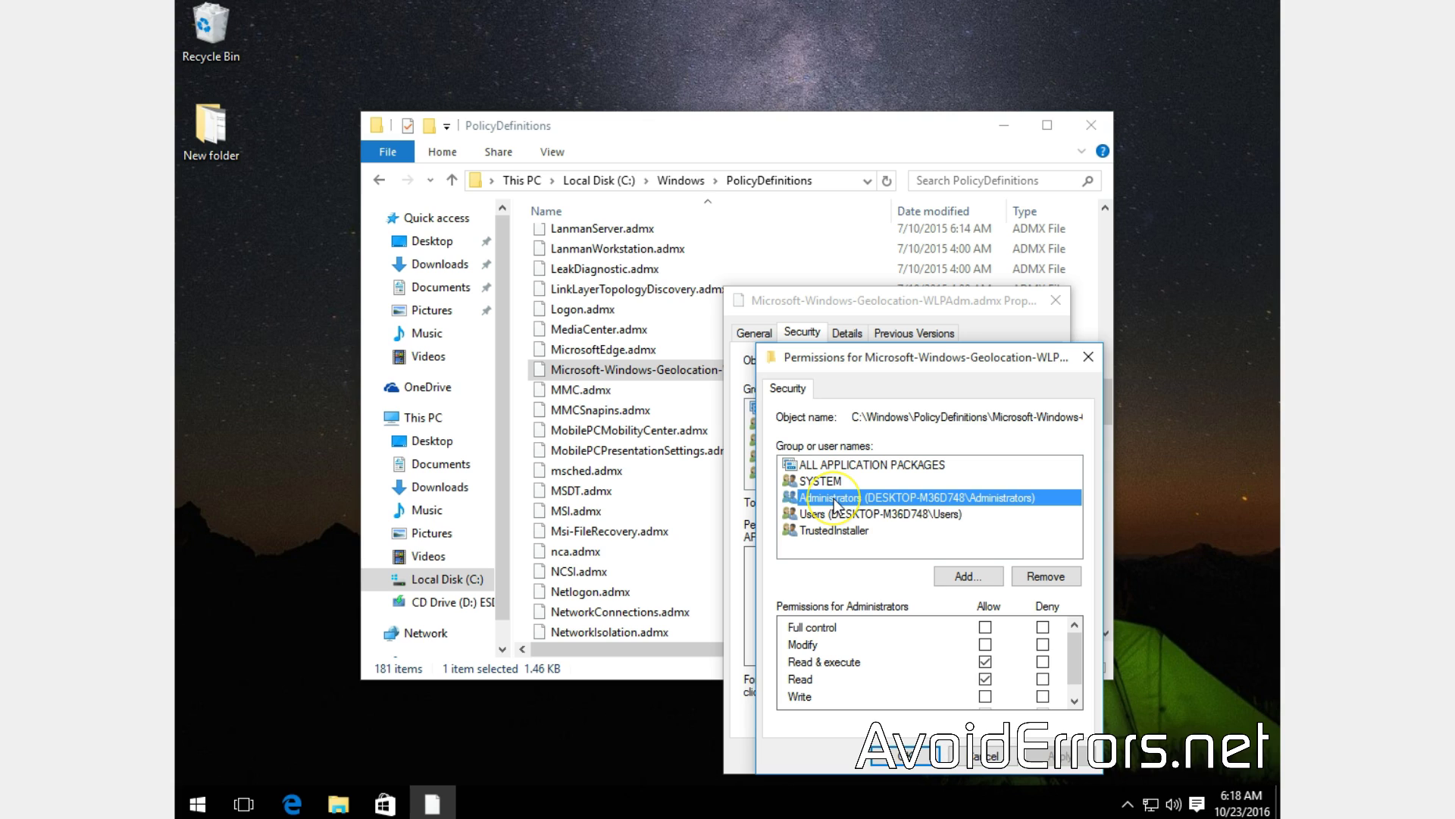
{"action": "left_click", "coordinate": [985, 627]}
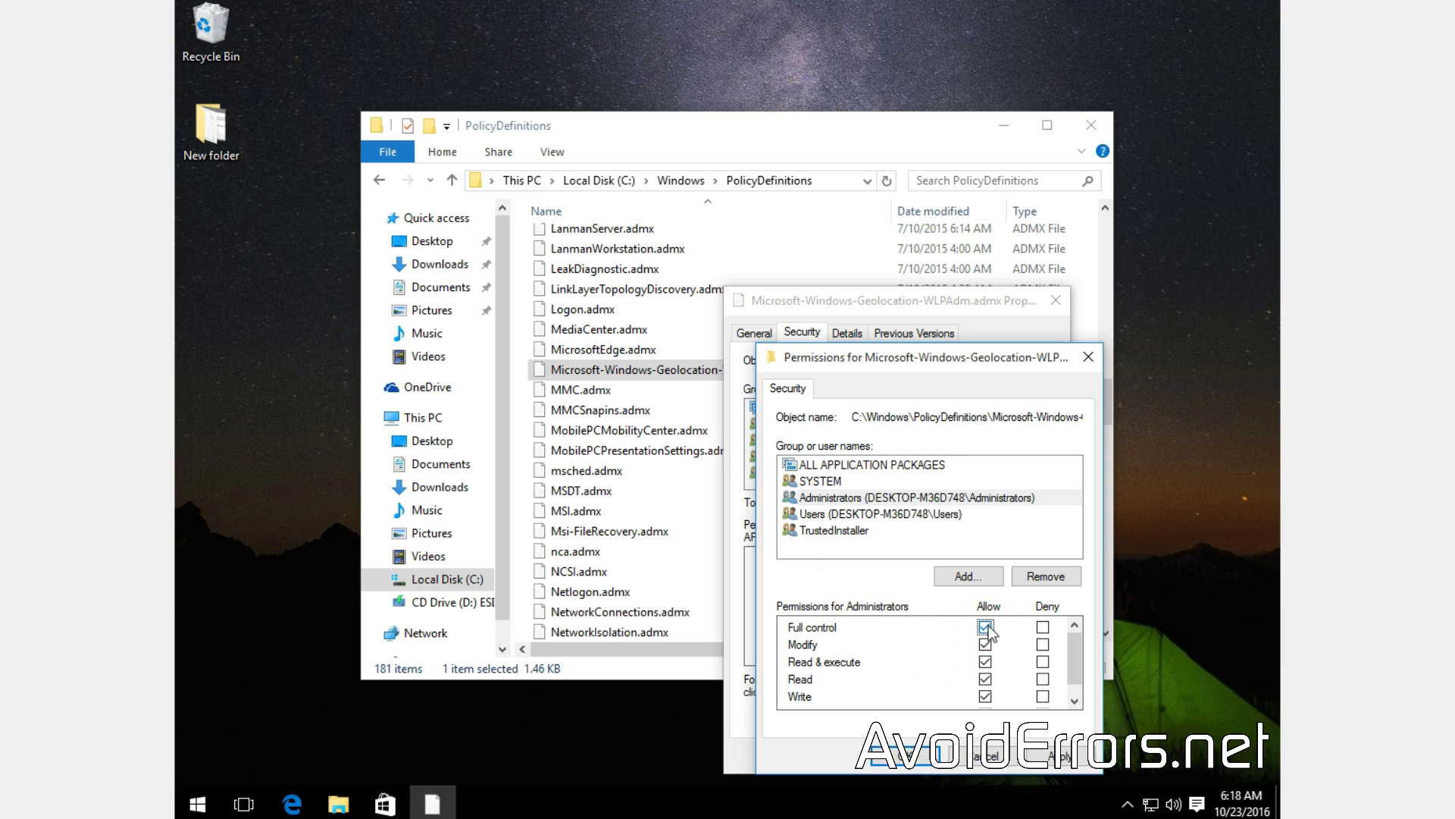
{"action": "left_click", "coordinate": [1055, 756]}
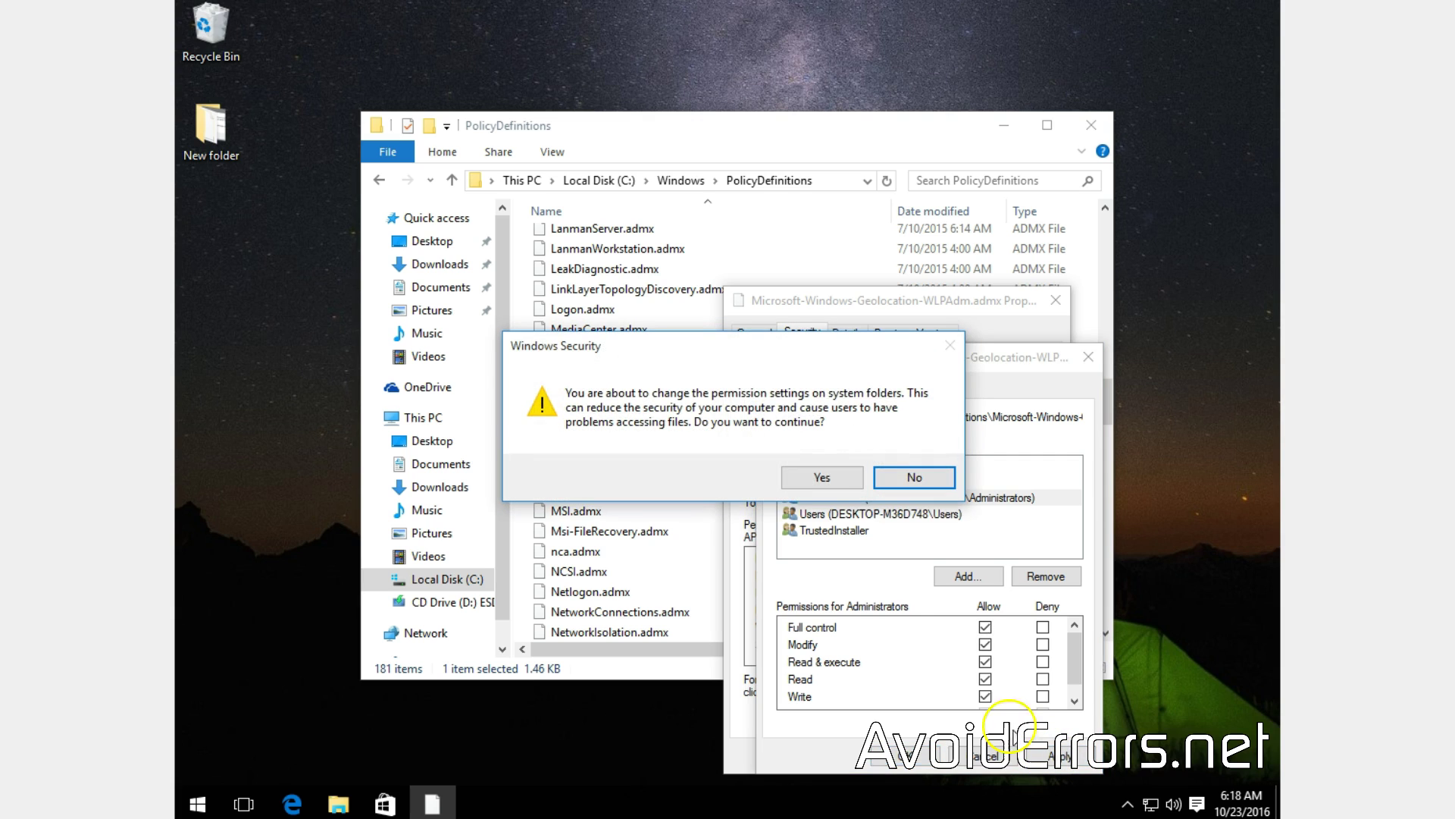
{"action": "left_click", "coordinate": [824, 477]}
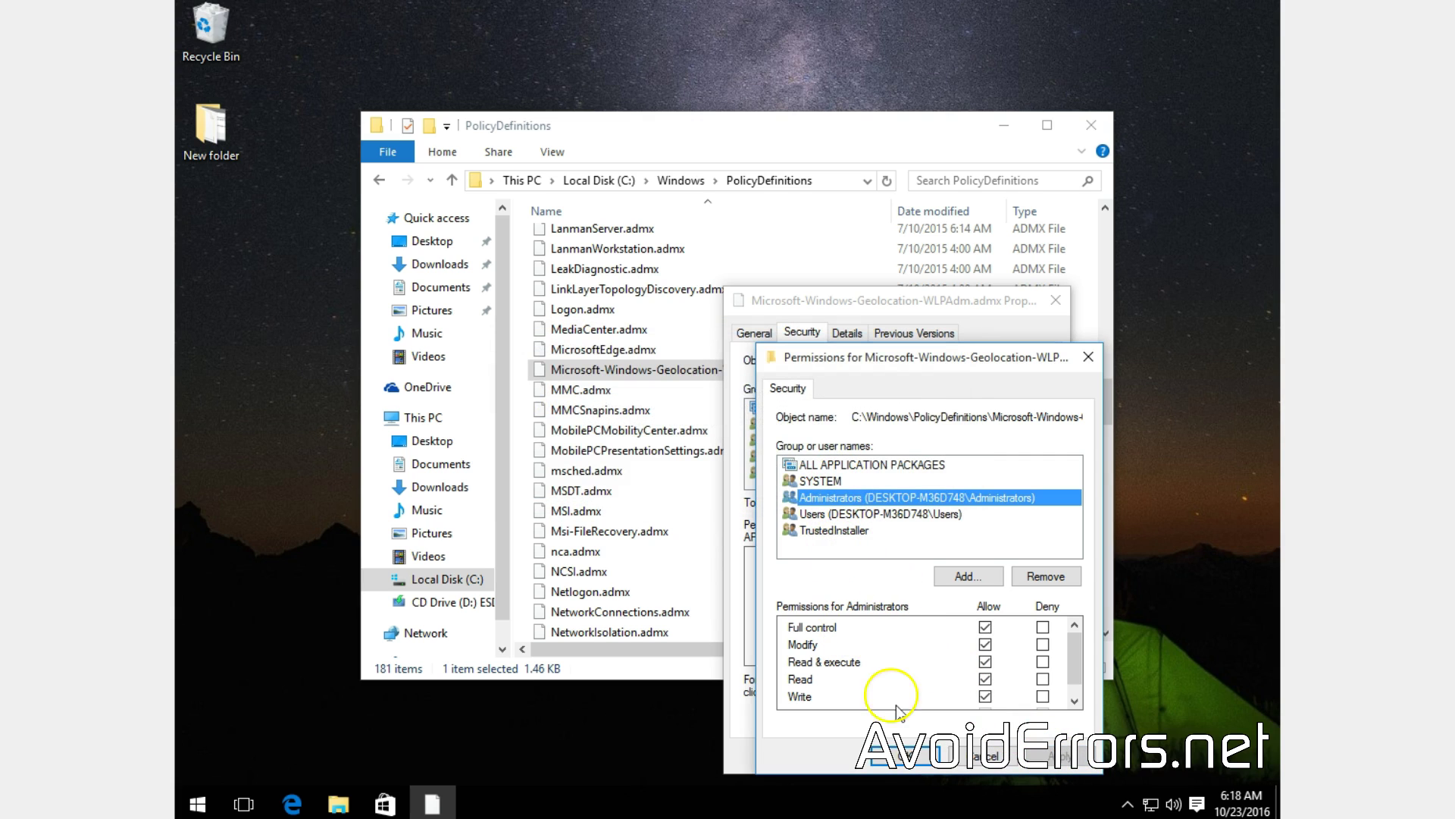
{"action": "left_click", "coordinate": [912, 756]}
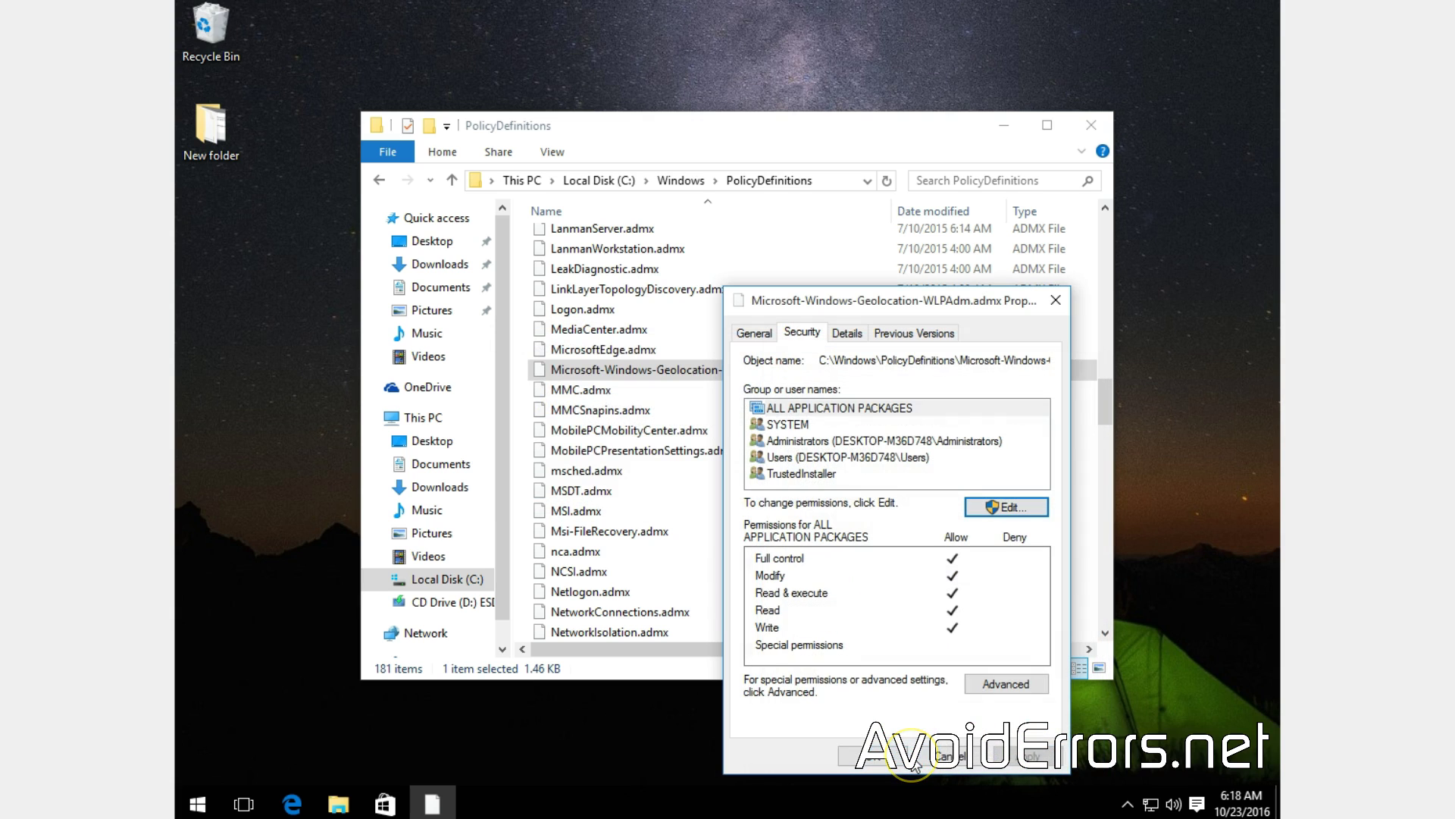
{"action": "left_click", "coordinate": [872, 757]}
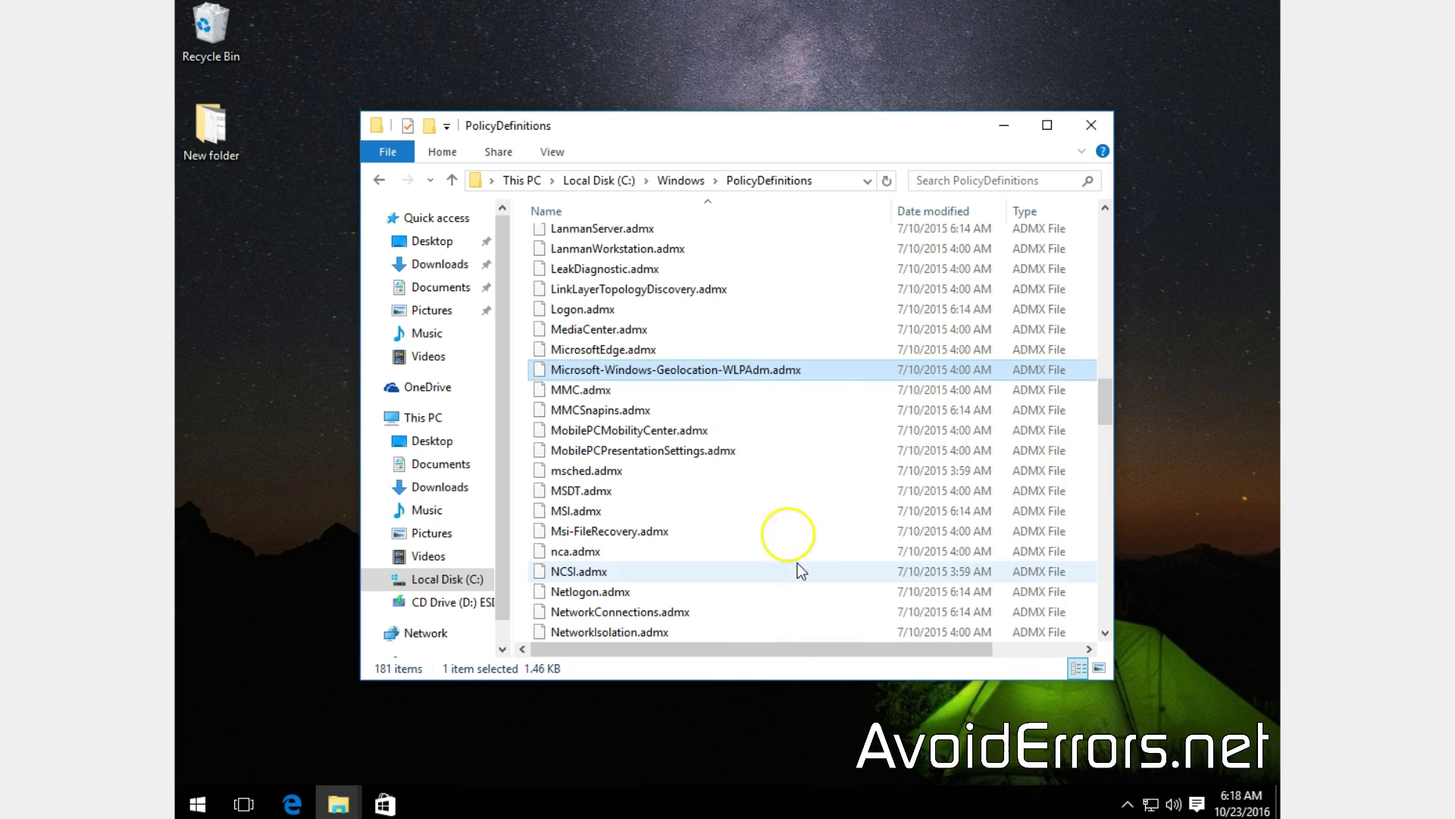
- Append .old to the file name, making it Microsoft-Windows-Geolocation-WLPAdm.admx.old, and confirm
{"action": "right_click", "coordinate": [744, 374]}
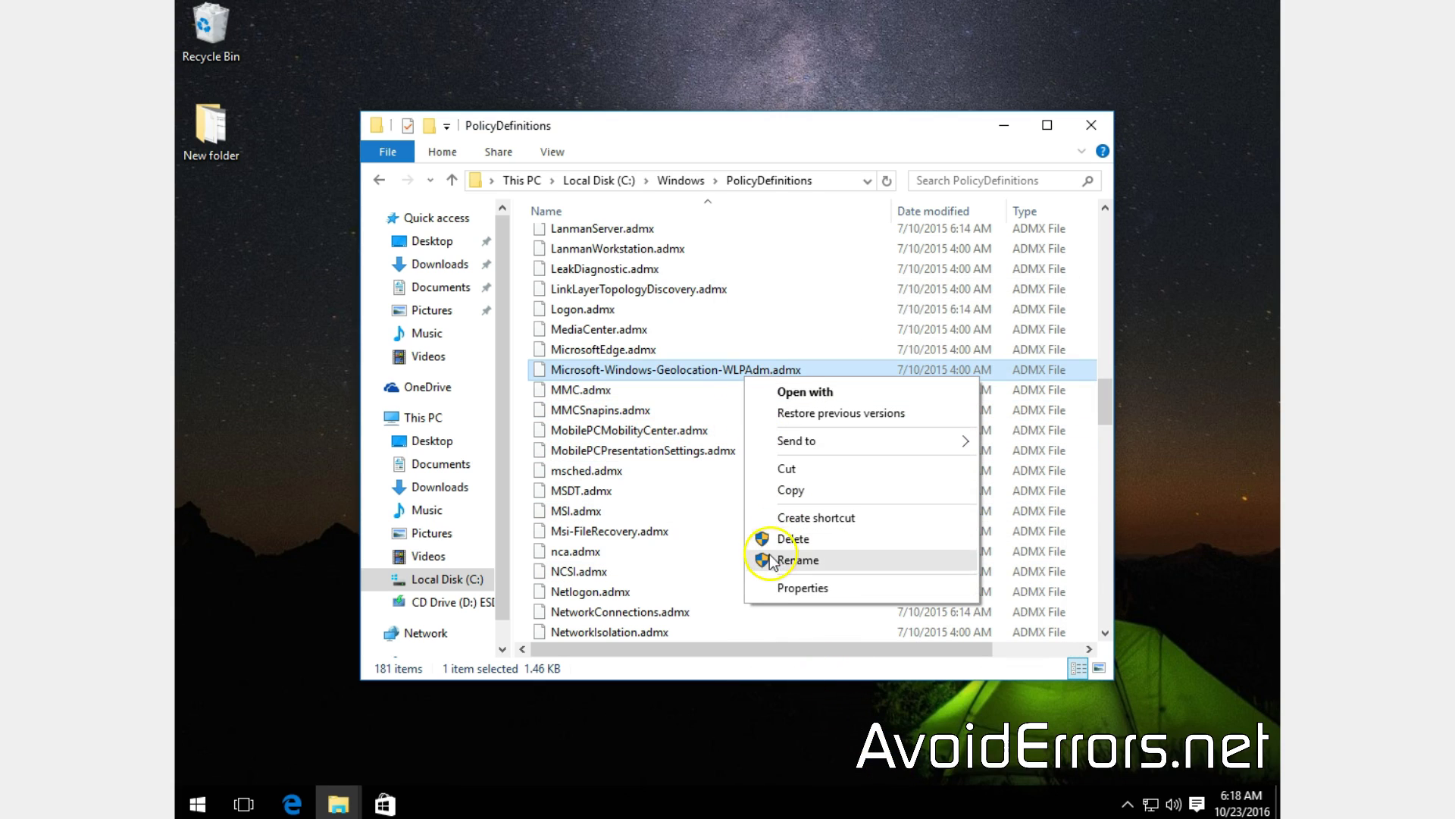
{"action": "left_click", "coordinate": [767, 560]}
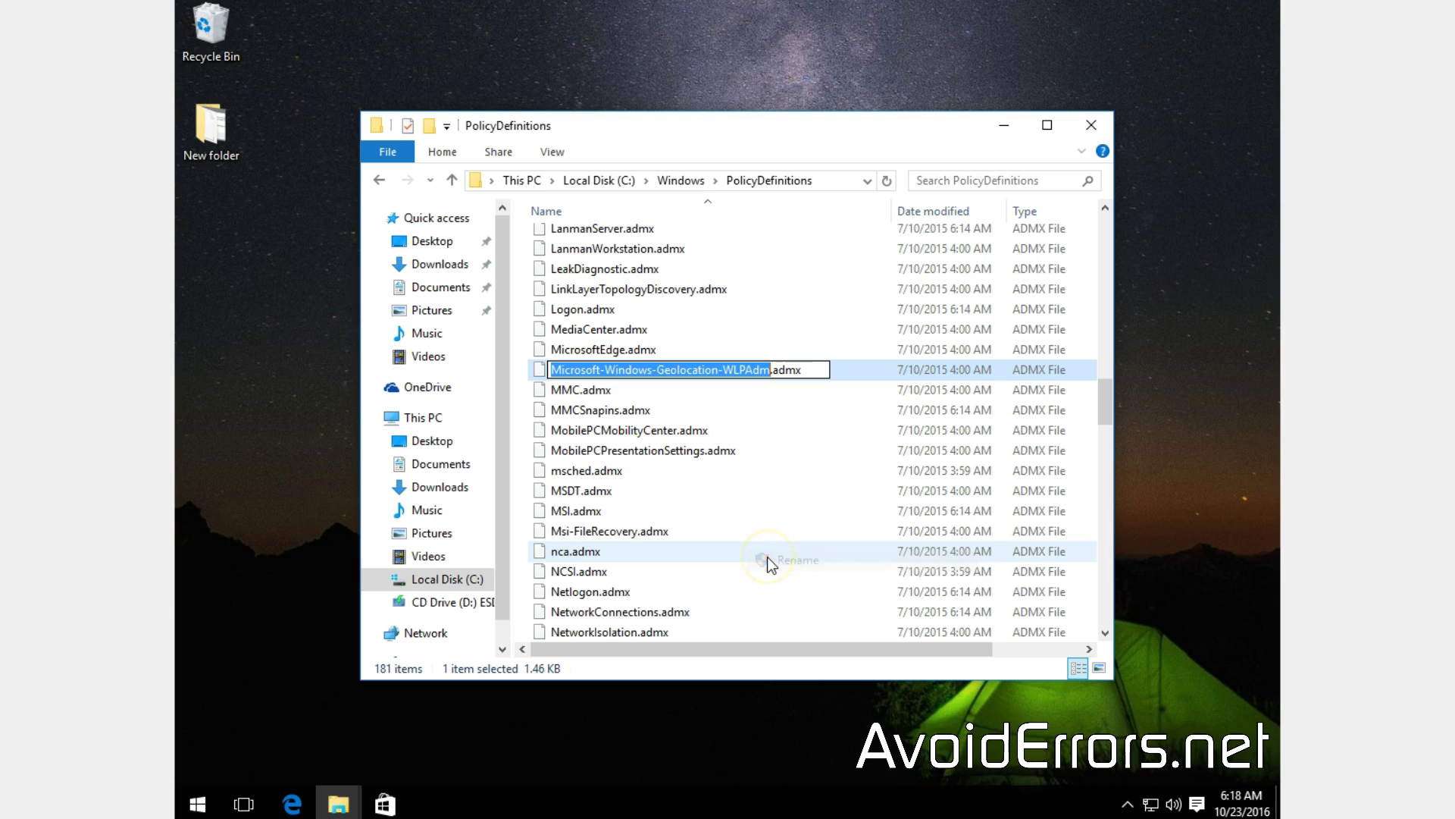
{"action": "left_click", "coordinate": [810, 370]}
{"action": "type", "text": ".old"}
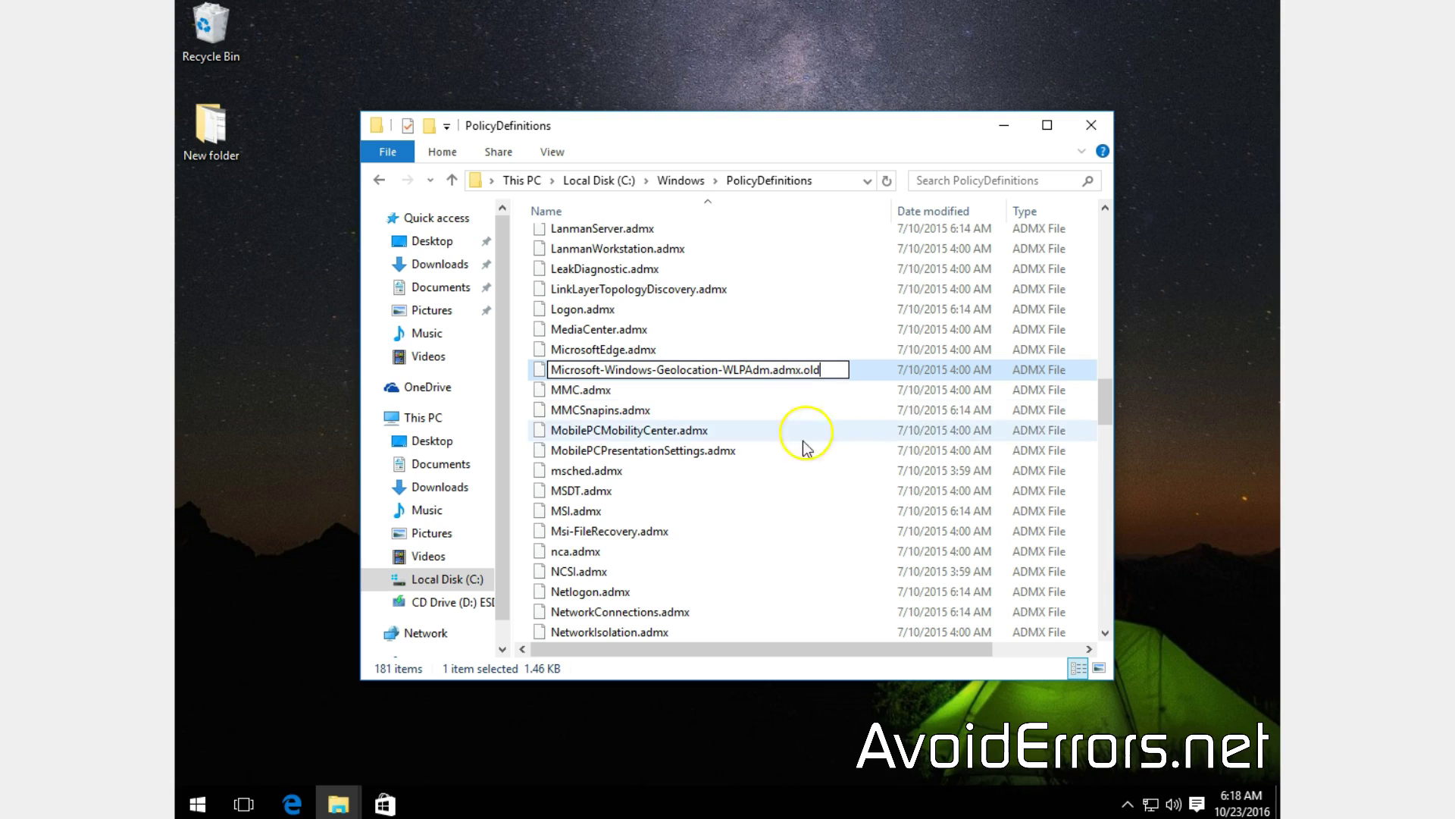
{"action": "key", "text": "Return"}
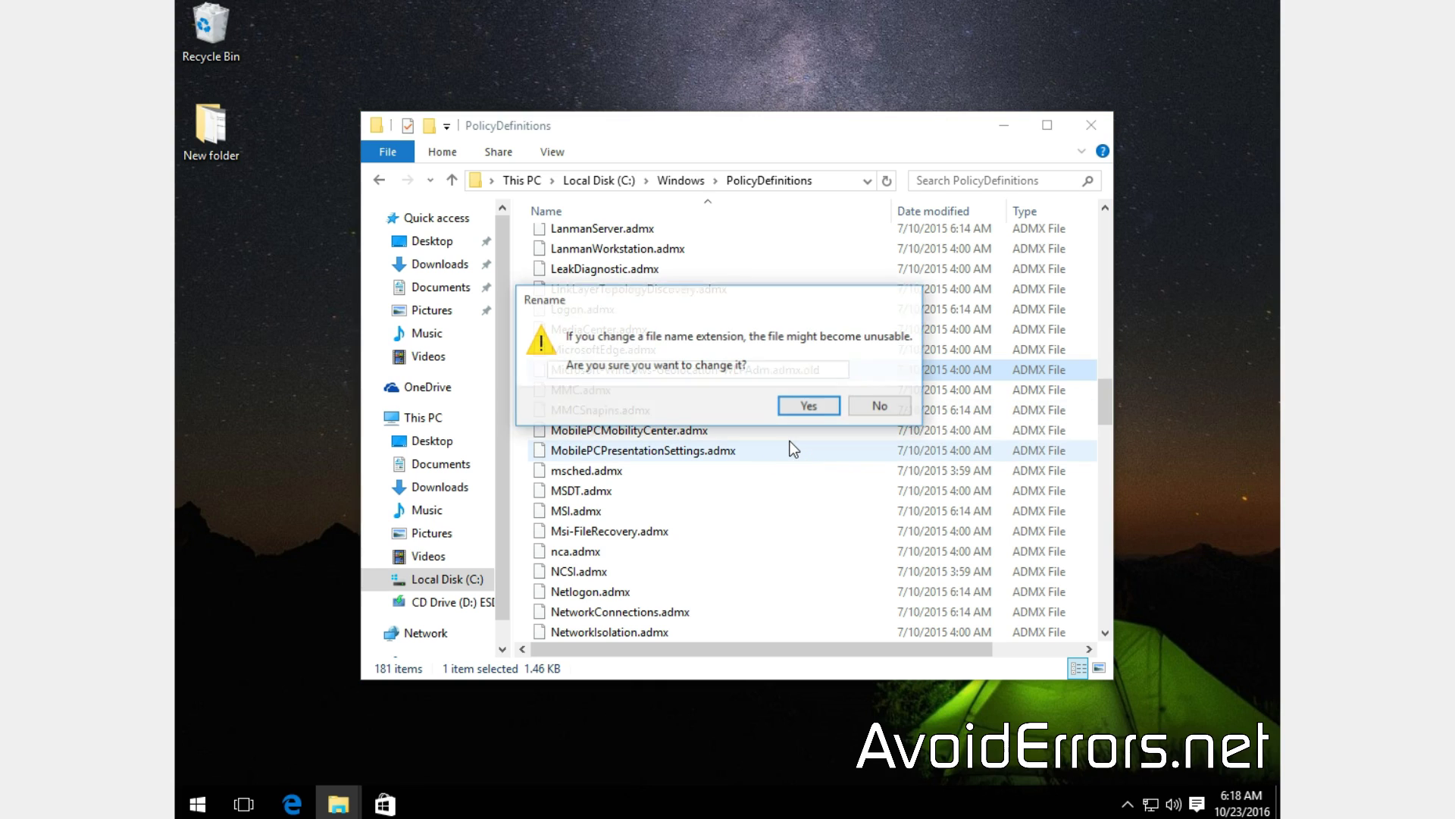
{"action": "left_click", "coordinate": [828, 409]}
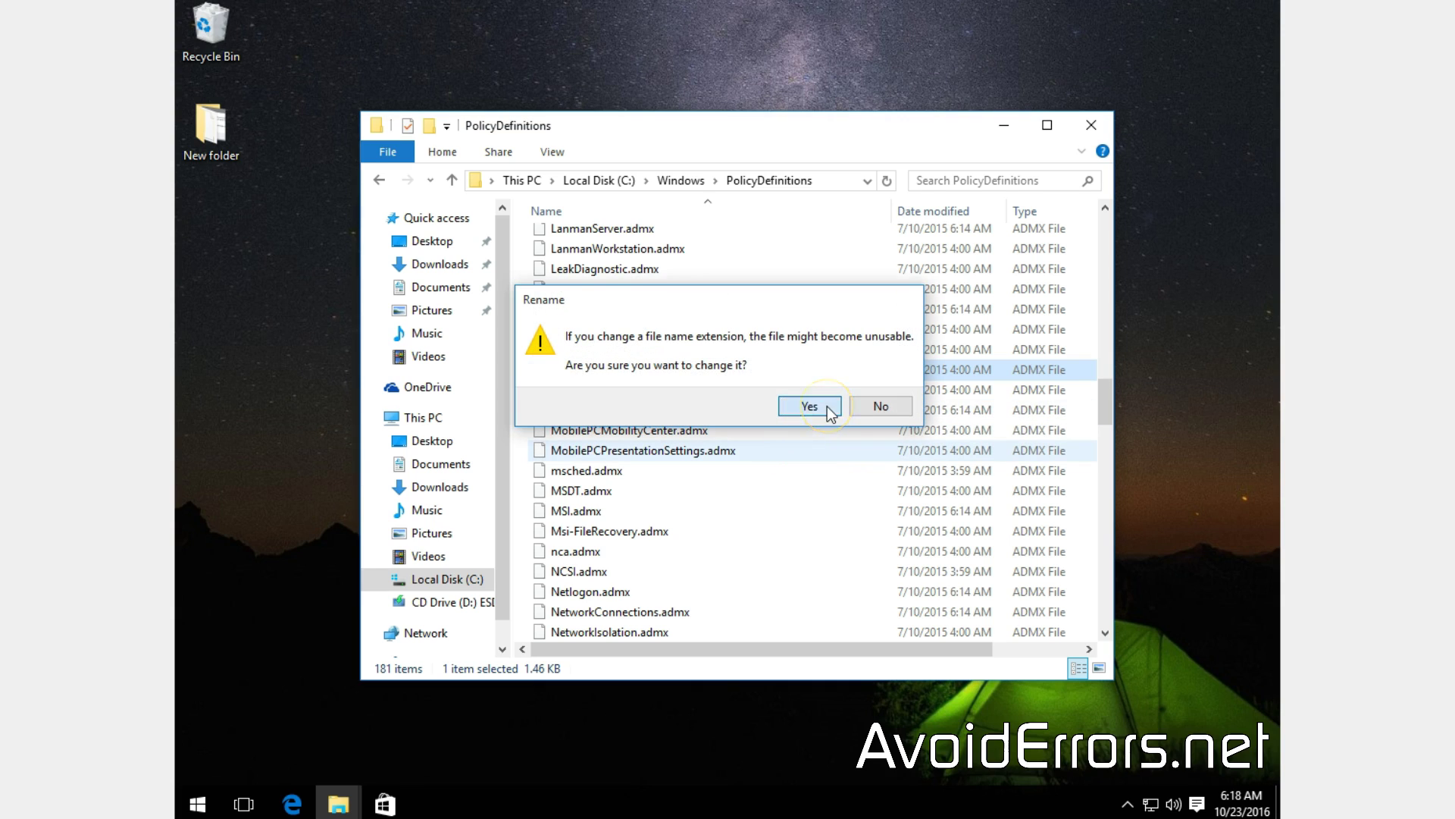
{"action": "left_click", "coordinate": [796, 376]}
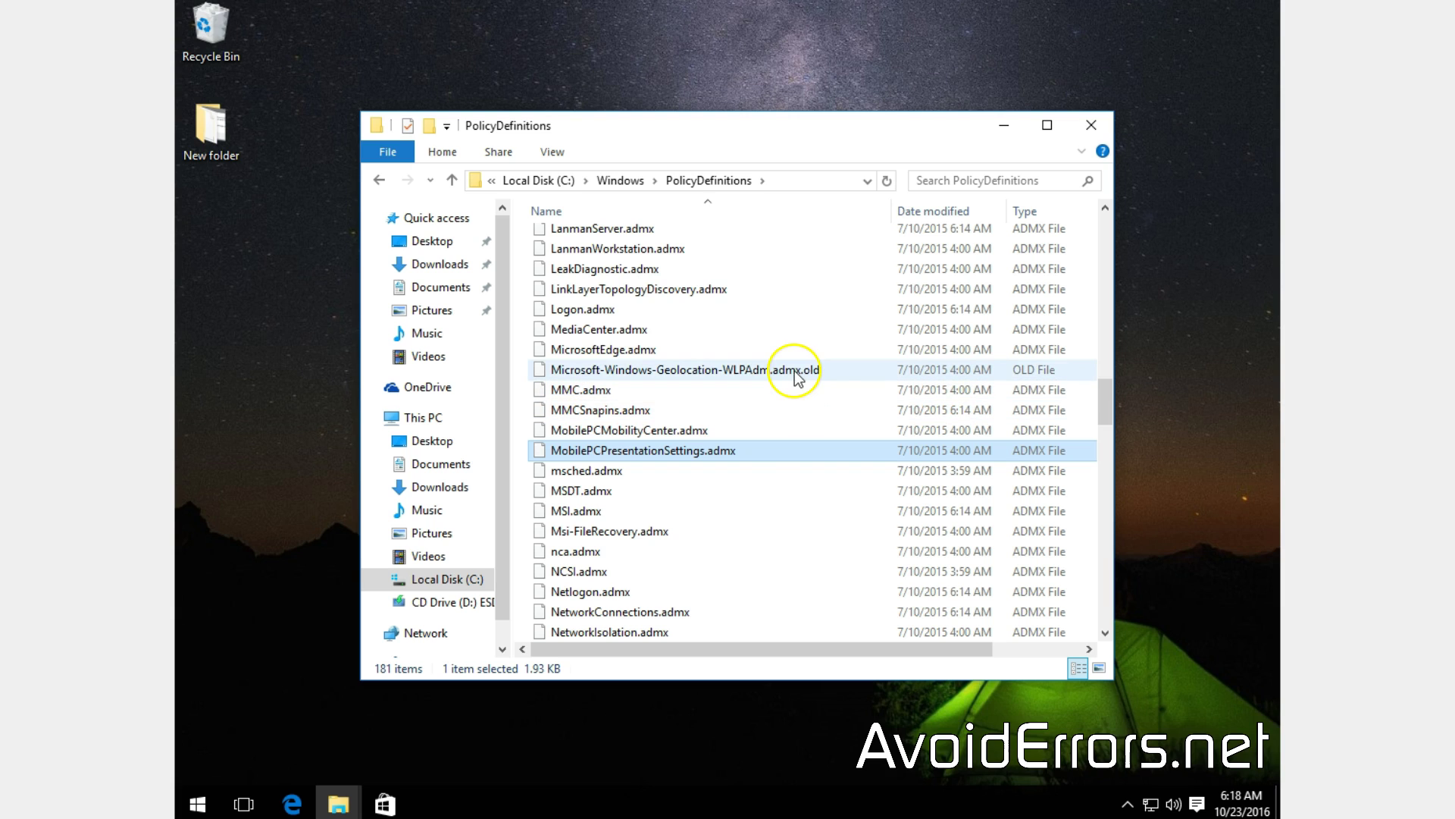
- Close File Explorer and relaunch gpedit.msc from the Run box
{"action": "left_click", "coordinate": [1092, 126]}
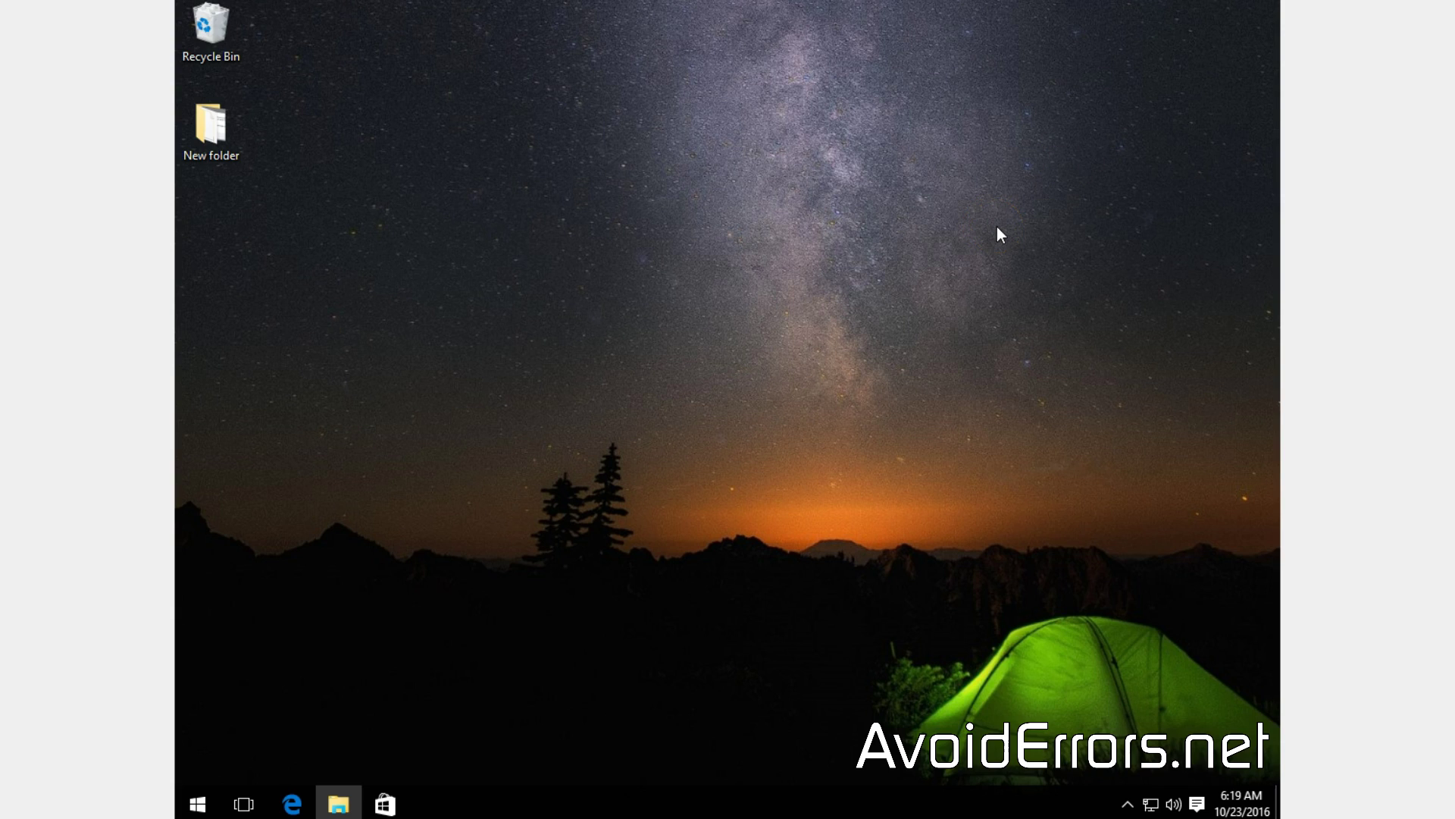
{"action": "key", "text": "super+r"}
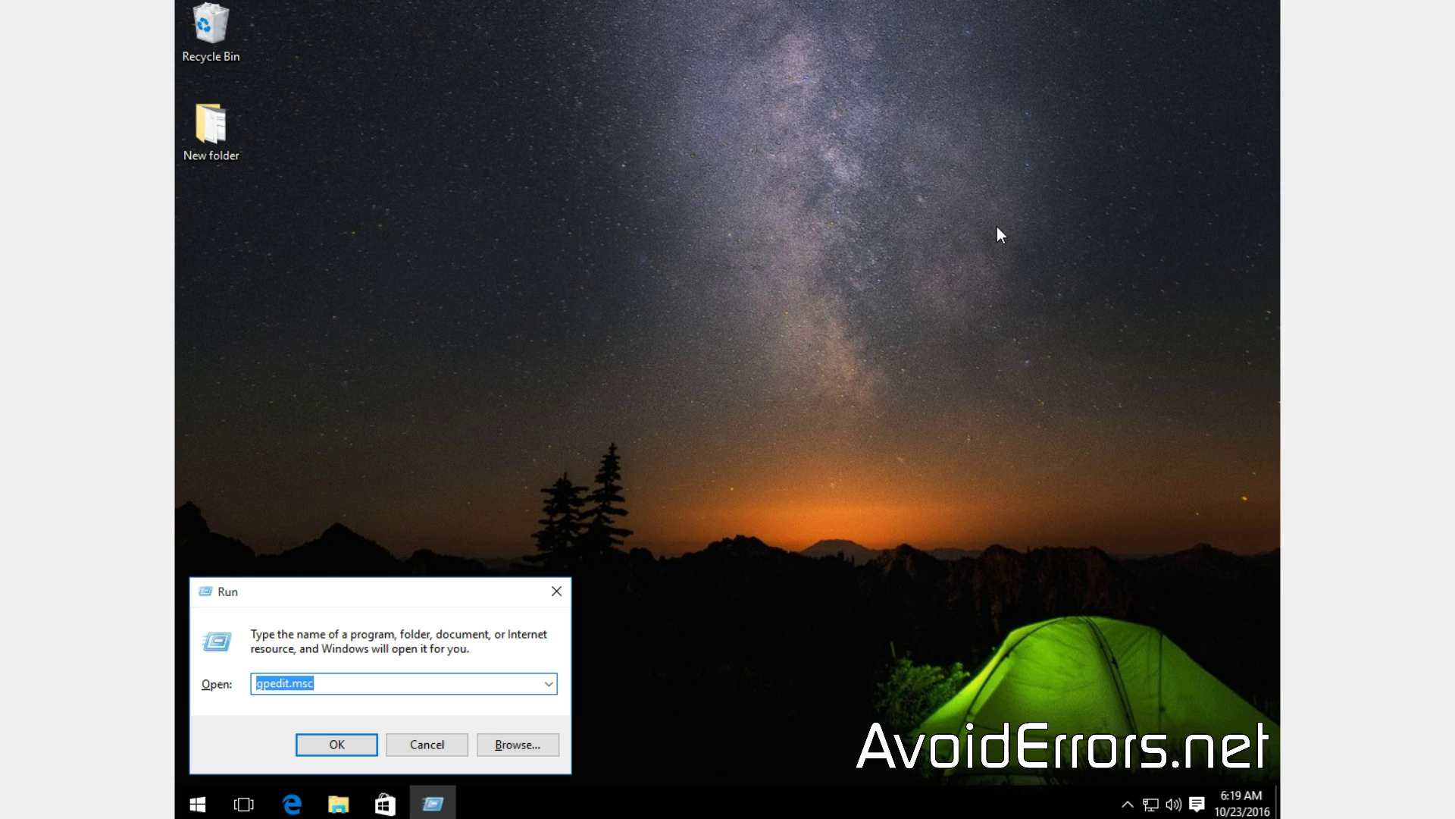
{"action": "key", "text": "Return"}
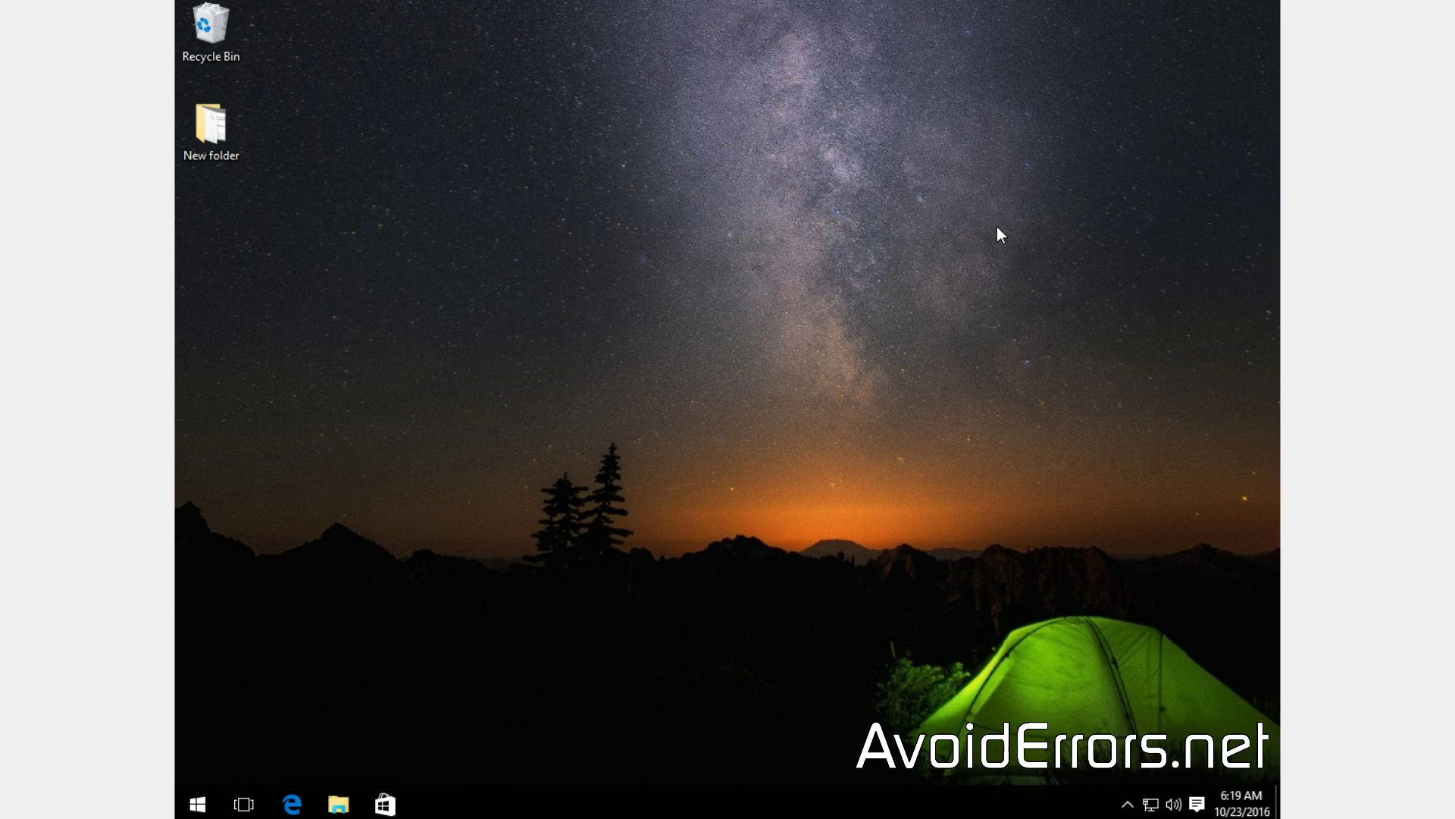